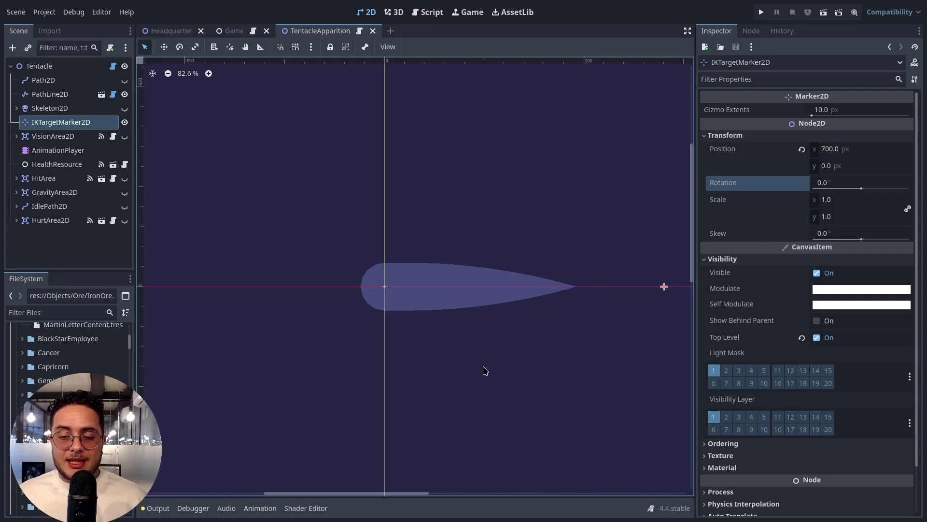
- Drag the IK target marker left to x 578 and toggle the PathLine2D visibility off and on
{"action": "key", "text": "w"}
{"action": "mouse_move", "coordinate": [661, 307]}
{"action": "left_mouse_down"}
{"action": "mouse_move", "coordinate": [498, 261]}
{"action": "mouse_move", "coordinate": [372, 246]}
{"action": "mouse_move", "coordinate": [346, 194]}
{"action": "mouse_move", "coordinate": [394, 191]}
{"action": "mouse_move", "coordinate": [428, 265]}
{"action": "mouse_move", "coordinate": [385, 373]}
{"action": "mouse_move", "coordinate": [430, 434]}
{"action": "mouse_move", "coordinate": [517, 408]}
{"action": "mouse_move", "coordinate": [474, 332]}
{"action": "mouse_move", "coordinate": [364, 333]}
{"action": "mouse_move", "coordinate": [275, 292]}
{"action": "mouse_move", "coordinate": [275, 202]}
{"action": "mouse_move", "coordinate": [337, 192]}
{"action": "mouse_move", "coordinate": [413, 215]}
{"action": "mouse_move", "coordinate": [462, 154]}
{"action": "mouse_move", "coordinate": [376, 149]}
{"action": "mouse_move", "coordinate": [367, 208]}
{"action": "mouse_move", "coordinate": [437, 255]}
{"action": "mouse_move", "coordinate": [563, 310]}
{"action": "mouse_move", "coordinate": [612, 295]}
{"action": "mouse_move", "coordinate": [611, 308]}
{"action": "left_mouse_up"}
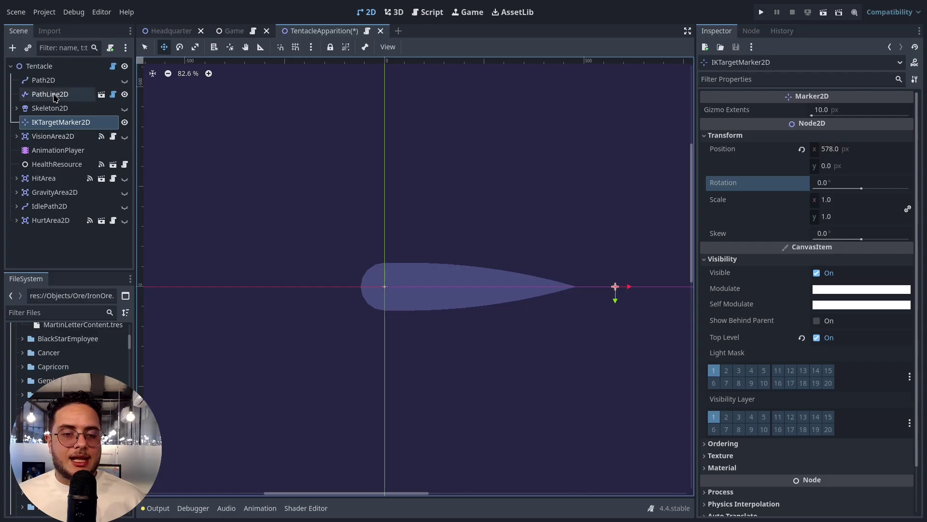
{"action": "left_click", "coordinate": [124, 94]}
{"action": "left_click", "coordinate": [125, 95]}
{"action": "left_click", "coordinate": [124, 94]}
{"action": "left_click", "coordinate": [125, 95]}
- Toggle the Path2D visibility, then select PathLine2D to see its 120 px tapering width curve
{"action": "key", "text": "q"}
{"action": "left_click", "coordinate": [54, 81]}
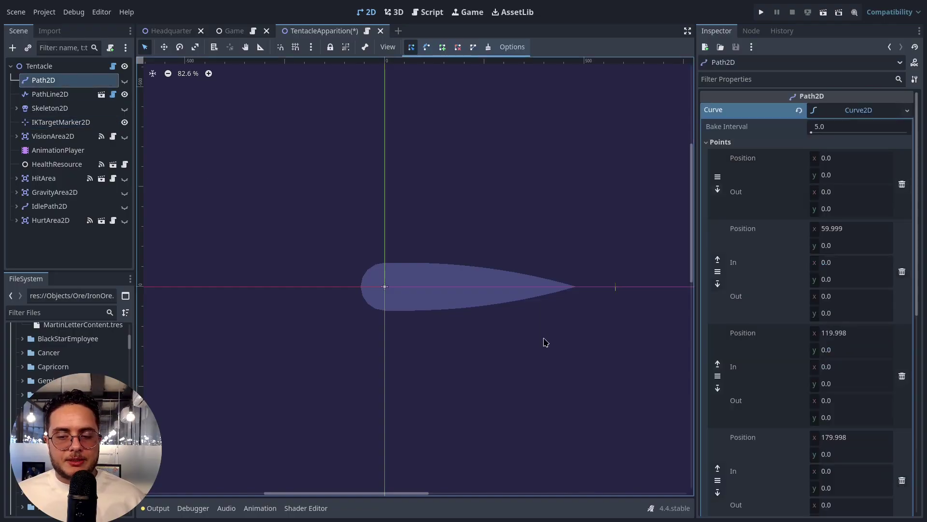
{"action": "left_click", "coordinate": [125, 81]}
{"action": "left_click", "coordinate": [124, 81]}
{"action": "left_click", "coordinate": [70, 95]}
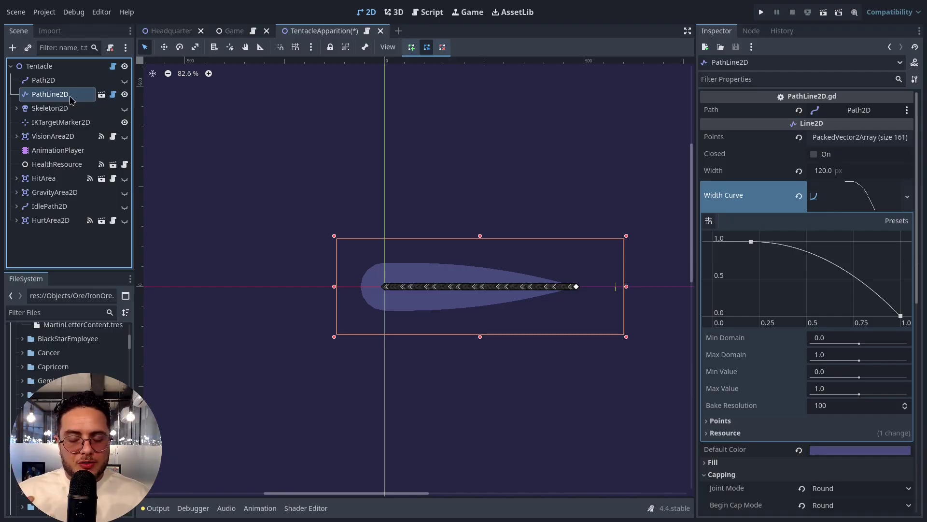
- Select Skeleton2D and expand it to list its nine nested Bone2D children
{"action": "left_click", "coordinate": [217, 169]}
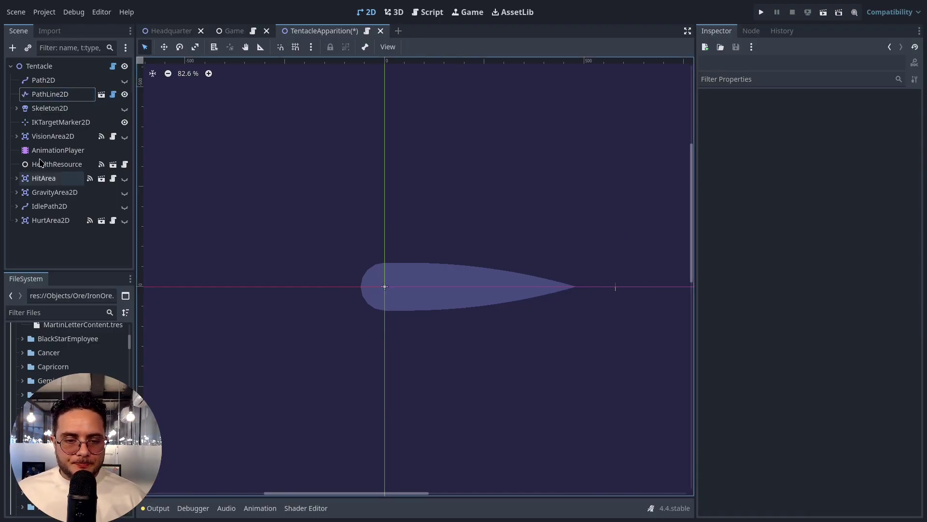
{"action": "left_click", "coordinate": [46, 110]}
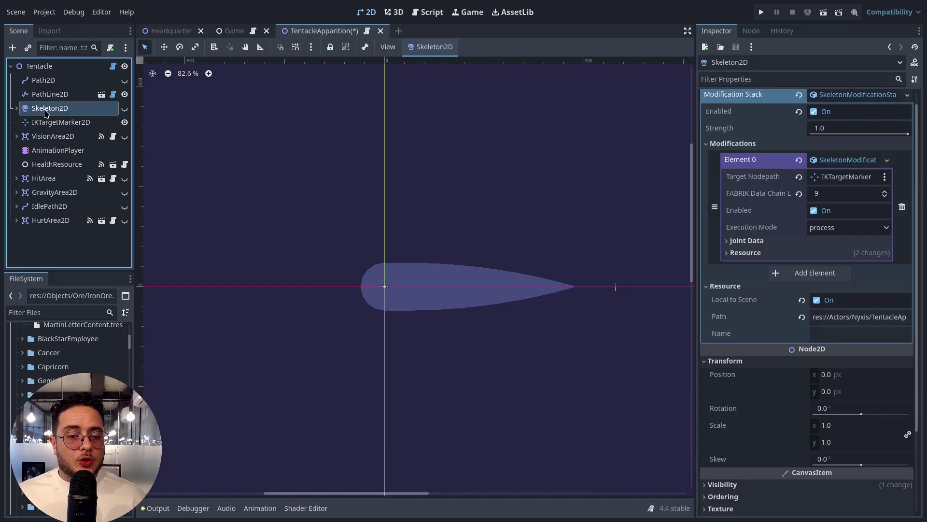
{"action": "key", "text": "End"}
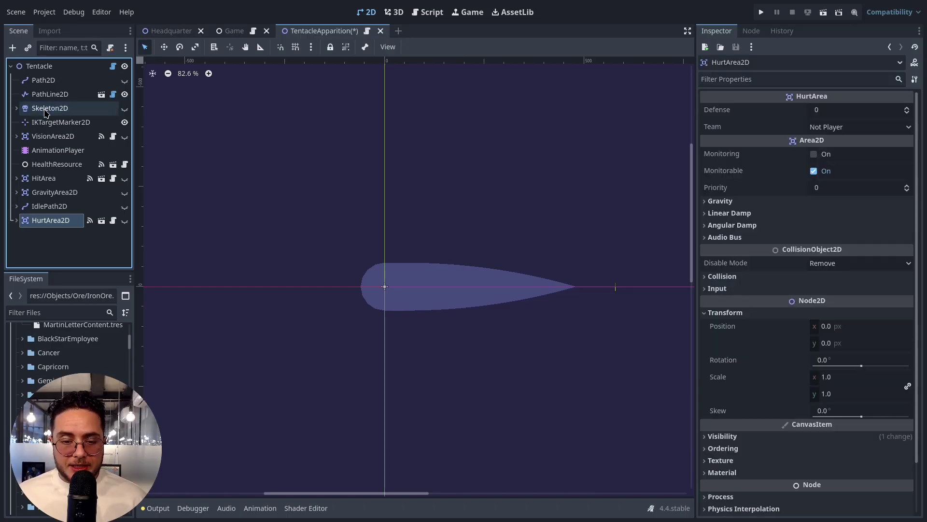
{"action": "left_click", "coordinate": [46, 110]}
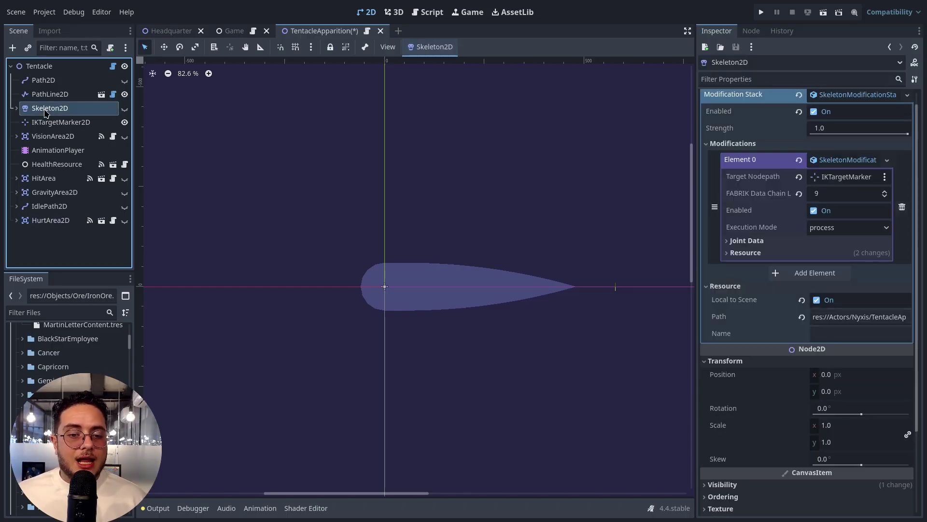
{"action": "left_click", "coordinate": [16, 109]}
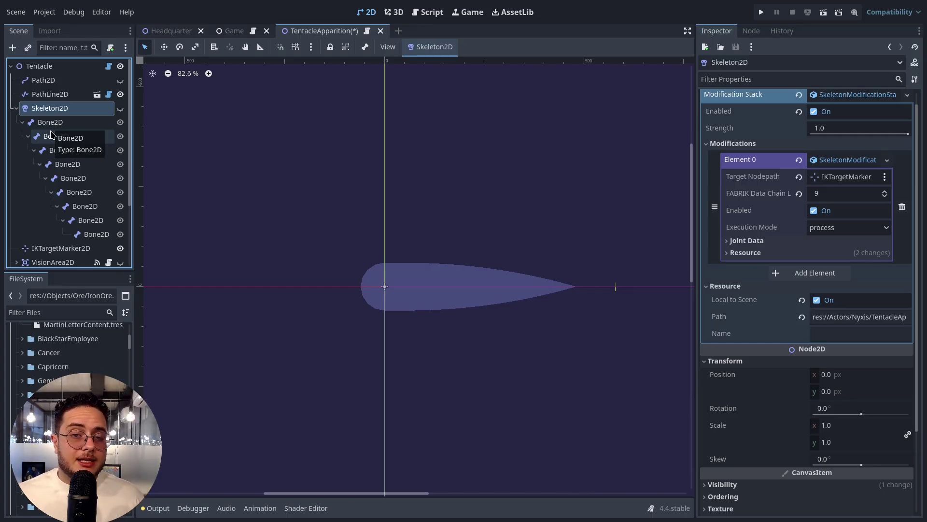
{"action": "left_click", "coordinate": [54, 94]}
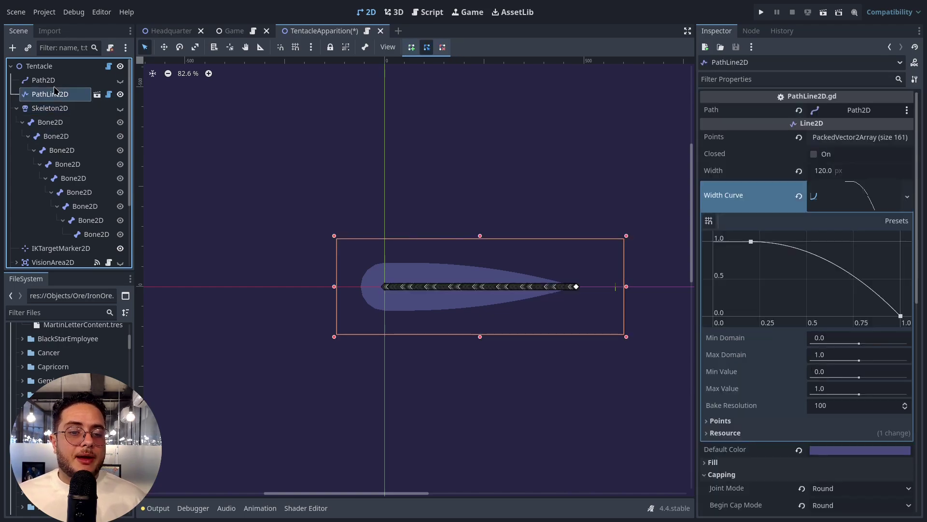
{"action": "left_click", "coordinate": [45, 80]}
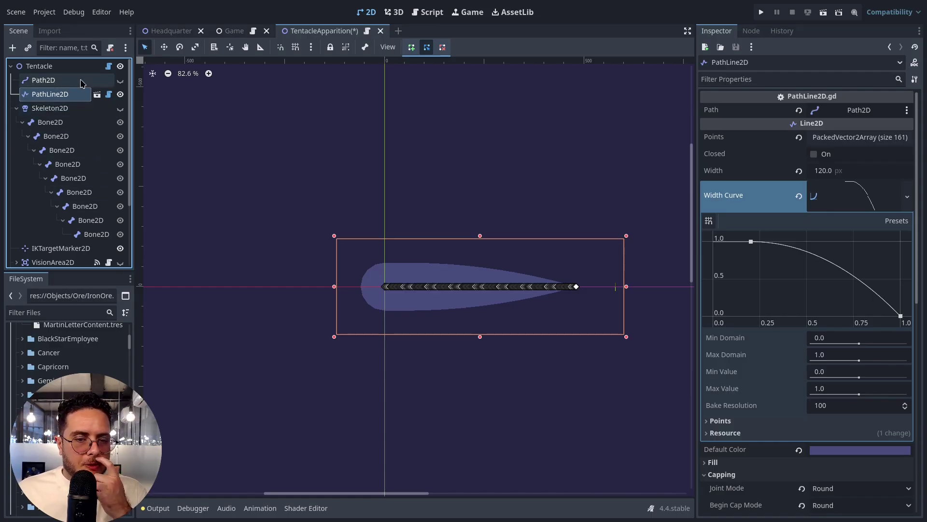
{"action": "left_click", "coordinate": [109, 66]}
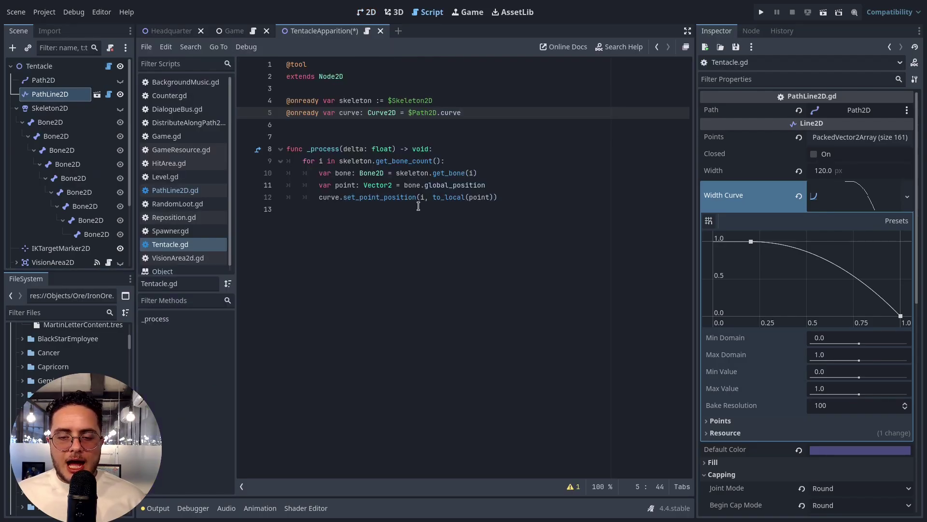
{"action": "left_click_drag", "start_coordinate": [301, 160], "coordinate": [468, 159]}
{"action": "left_click", "coordinate": [469, 159]}
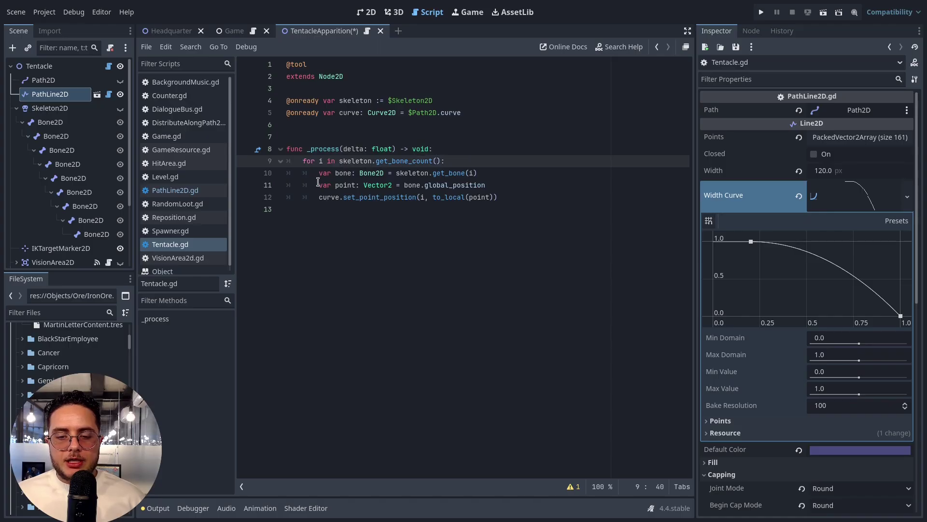
{"action": "left_click_drag", "start_coordinate": [318, 174], "coordinate": [530, 175]}
{"action": "left_click_drag", "start_coordinate": [318, 185], "coordinate": [501, 185]}
{"action": "left_click_drag", "start_coordinate": [319, 197], "coordinate": [532, 198]}
{"action": "left_click", "coordinate": [532, 199]}
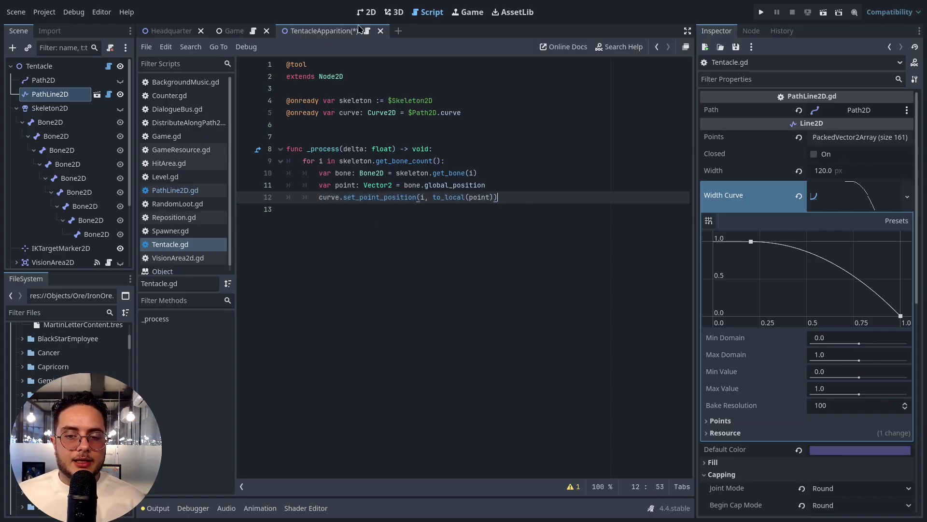
{"action": "left_click", "coordinate": [367, 12]}
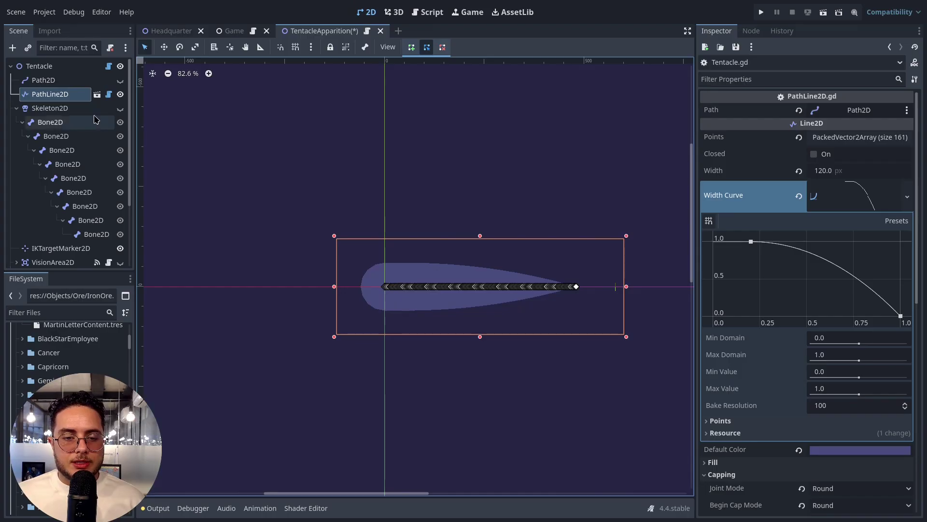
{"action": "left_click", "coordinate": [109, 95]}
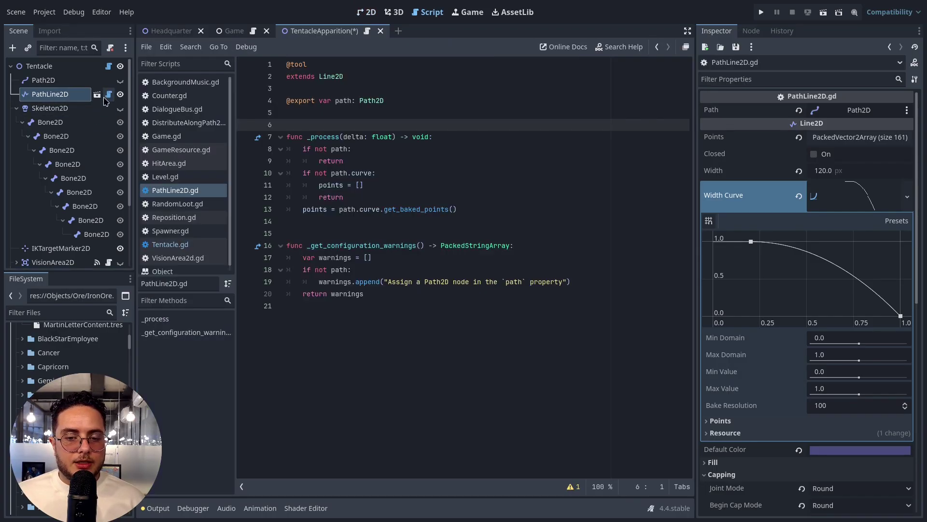
{"action": "left_click_drag", "start_coordinate": [364, 185], "coordinate": [281, 144]}
{"action": "double_click", "coordinate": [344, 103]}
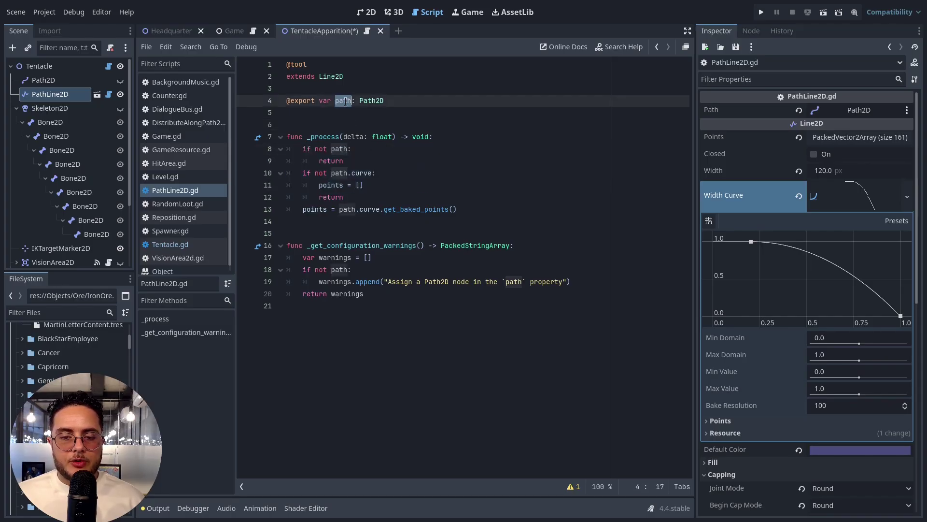
{"action": "left_click_drag", "start_coordinate": [373, 197], "coordinate": [269, 148]}
{"action": "left_click", "coordinate": [368, 197]}
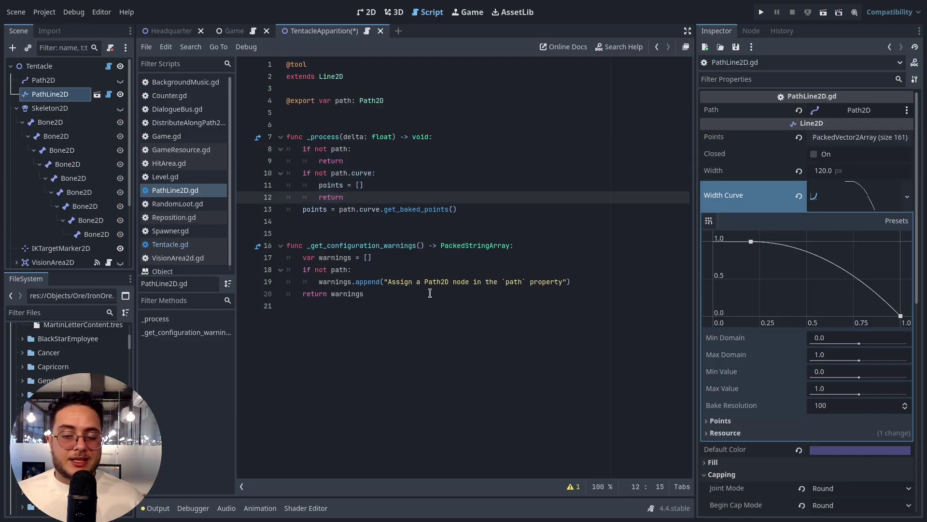
{"action": "left_click", "coordinate": [434, 211]}
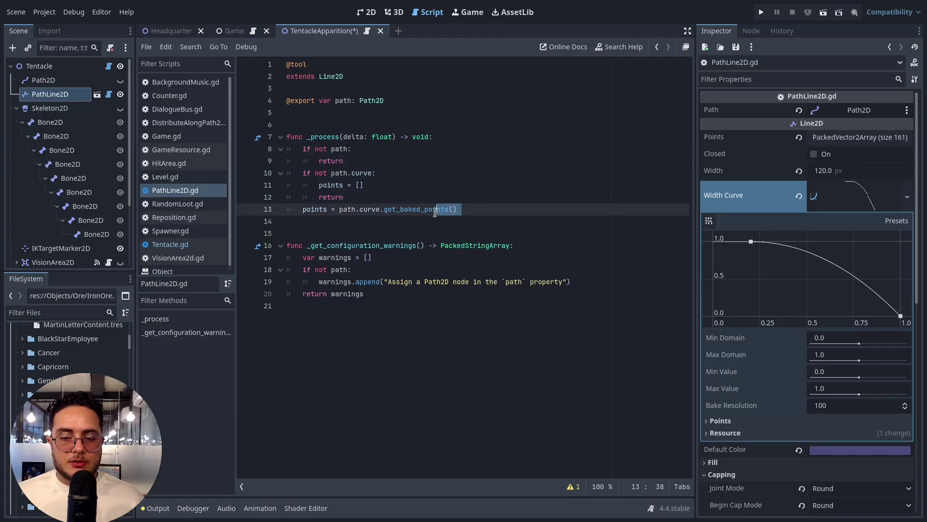
{"action": "left_click", "coordinate": [481, 213]}
{"action": "left_click_drag", "start_coordinate": [457, 211], "coordinate": [385, 213]}
{"action": "left_click", "coordinate": [475, 211]}
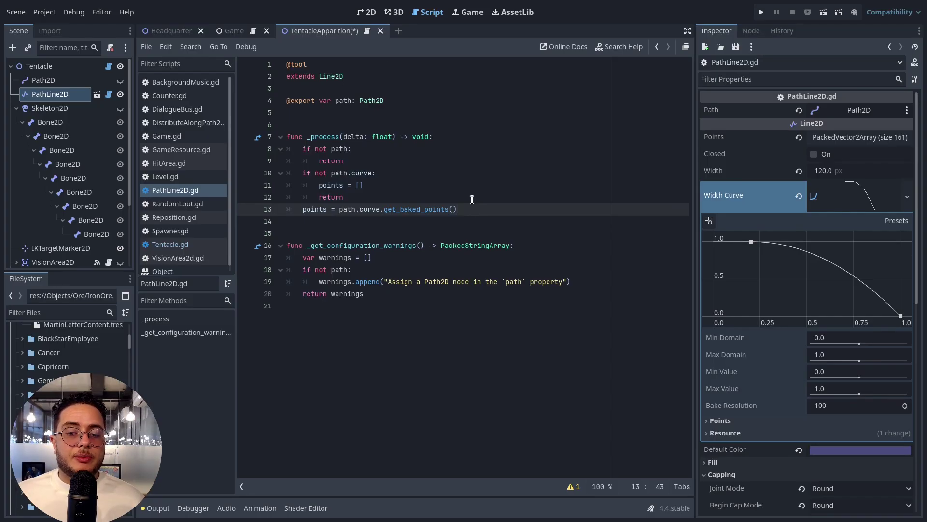
{"action": "left_click", "coordinate": [367, 13]}
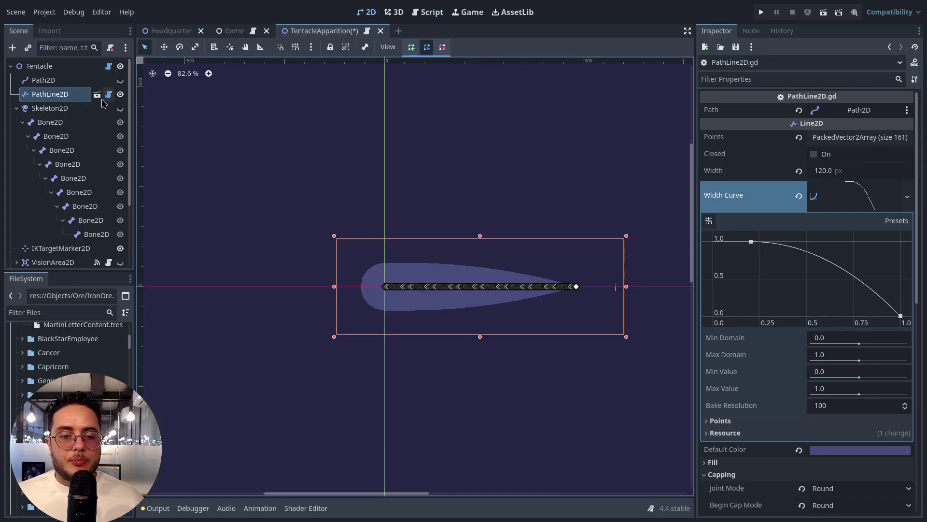
- Make the Path2D visible on the canvas and collapse its curve details
{"action": "left_click", "coordinate": [48, 81]}
{"action": "scroll", "coordinate": [442, 322], "scroll_direction": "up", "scroll_amount": 4}
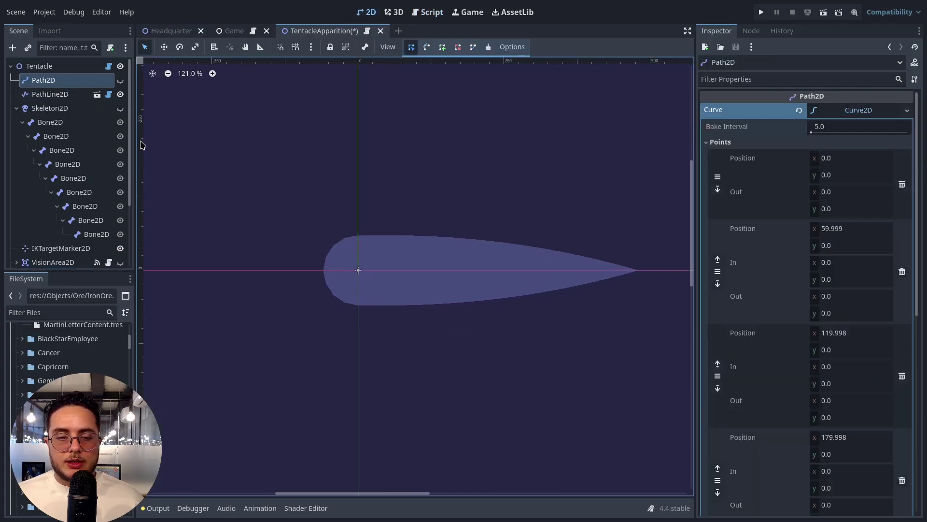
{"action": "left_click", "coordinate": [120, 80]}
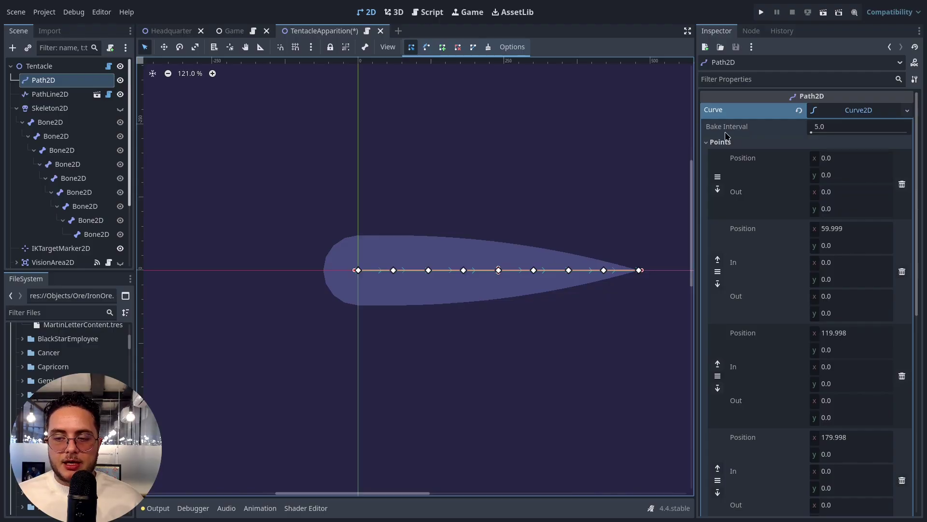
{"action": "left_click", "coordinate": [850, 114]}
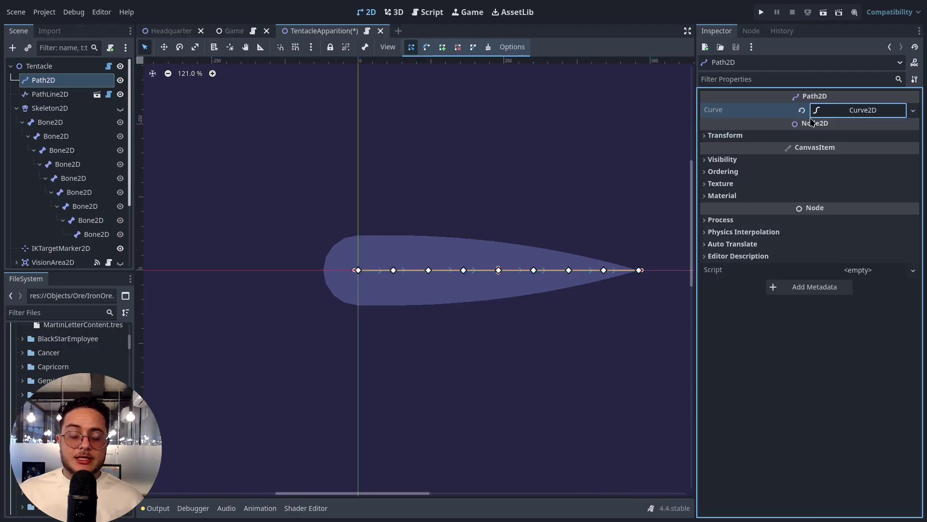
- Inspect the first three Bone2D nodes, ending on the first bone (60 px length, position 0, 0)
{"action": "left_click", "coordinate": [79, 109]}
{"action": "left_click", "coordinate": [76, 123]}
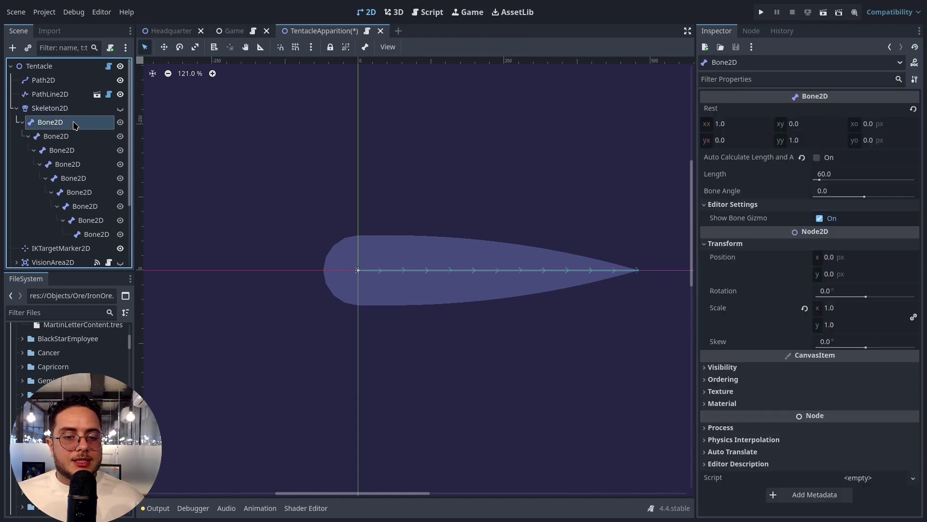
{"action": "left_click", "coordinate": [76, 137]}
{"action": "left_click", "coordinate": [72, 151]}
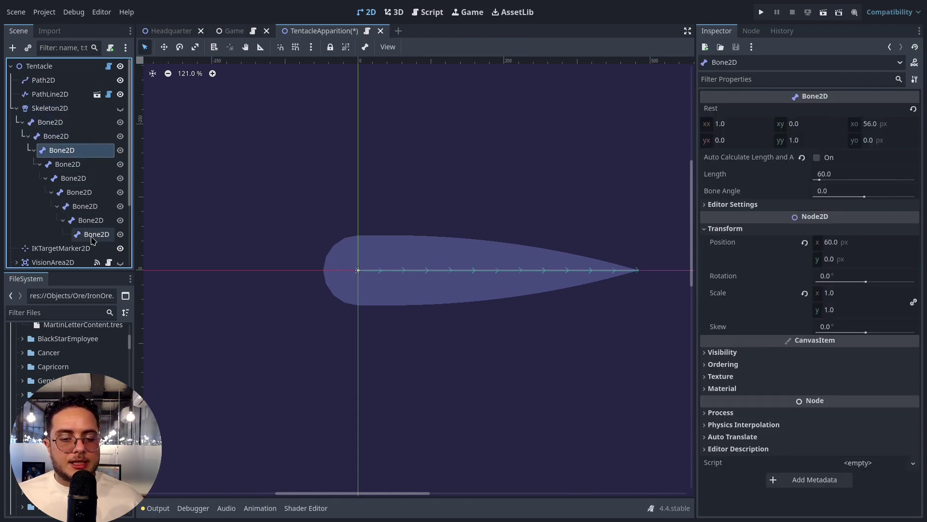
{"action": "left_click", "coordinate": [51, 122]}
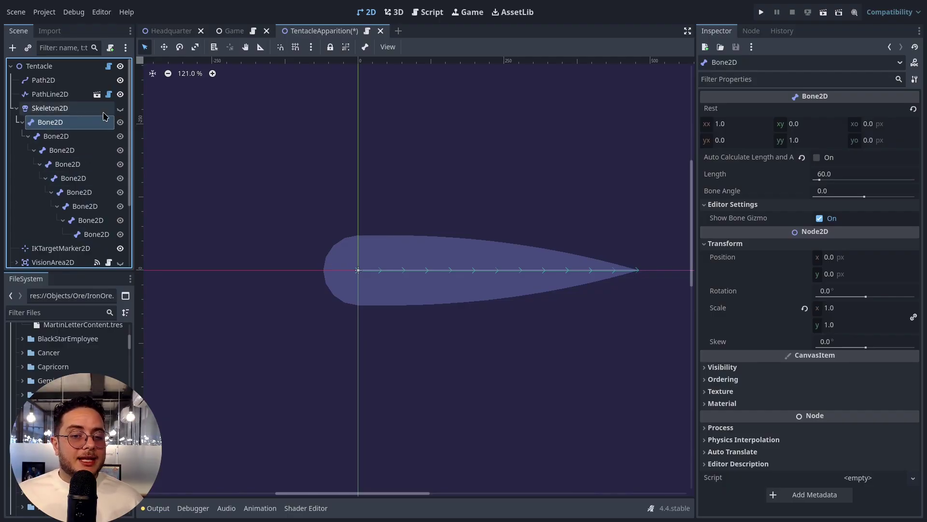
- Show the bones, recentre the view, and view Skeleton2D's FABRIK stack targeting IKTargetMarker2D, chain 9
{"action": "left_click", "coordinate": [121, 109]}
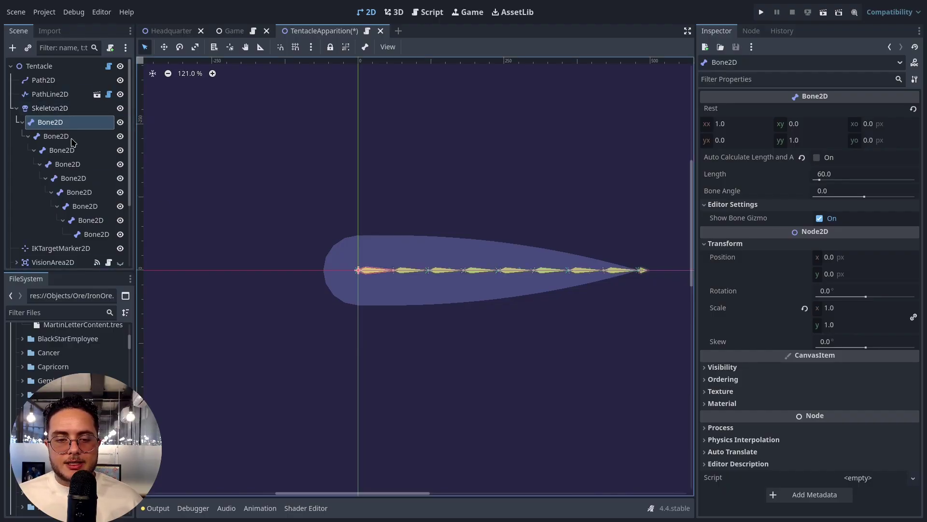
{"action": "middle_click_drag", "start_coordinate": [456, 337], "coordinate": [412, 346]}
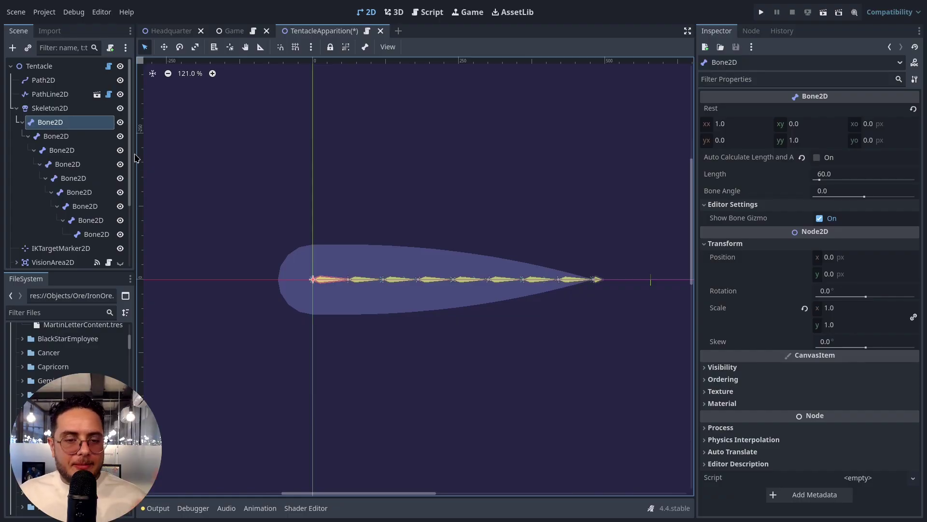
{"action": "left_click", "coordinate": [59, 112]}
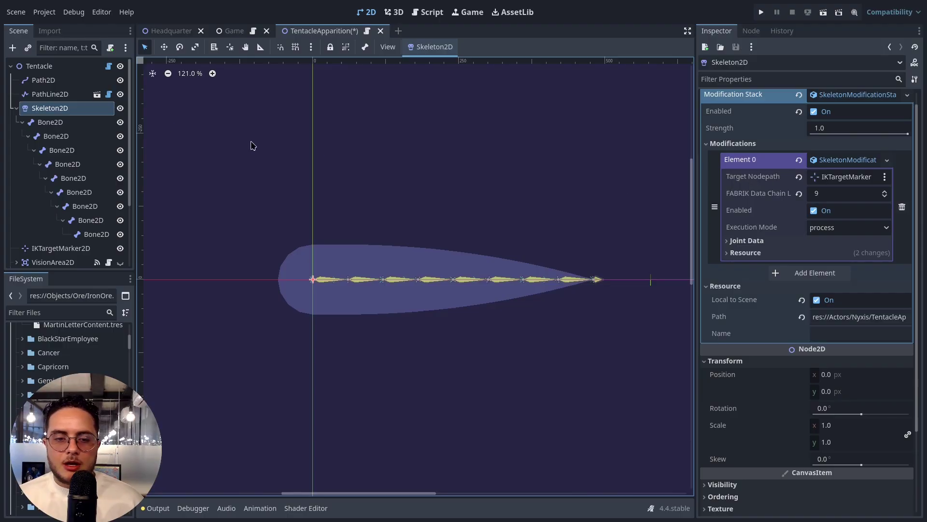
- Select IKTargetMarker2D and drag it upward so the bone chain follows
{"action": "left_click", "coordinate": [17, 108]}
{"action": "left_click", "coordinate": [53, 122]}
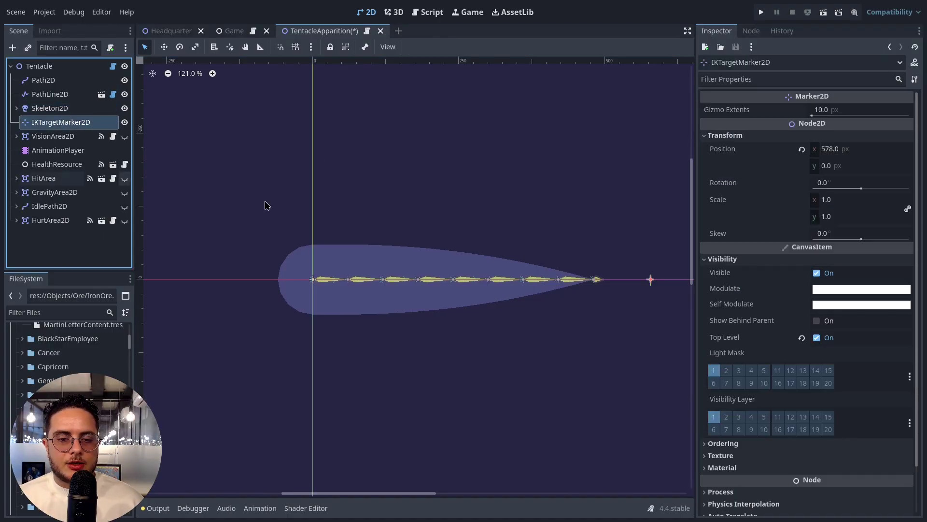
{"action": "key", "text": "w"}
{"action": "mouse_move", "coordinate": [621, 269]}
{"action": "left_mouse_down"}
{"action": "mouse_move", "coordinate": [622, 258]}
{"action": "mouse_move", "coordinate": [480, 183]}
{"action": "mouse_move", "coordinate": [295, 142]}
{"action": "mouse_move", "coordinate": [372, 104]}
{"action": "mouse_move", "coordinate": [458, 203]}
{"action": "mouse_move", "coordinate": [367, 271]}
{"action": "mouse_move", "coordinate": [263, 377]}
{"action": "mouse_move", "coordinate": [337, 452]}
{"action": "mouse_move", "coordinate": [437, 357]}
{"action": "mouse_move", "coordinate": [249, 204]}
{"action": "mouse_move", "coordinate": [321, 118]}
{"action": "mouse_move", "coordinate": [358, 267]}
{"action": "mouse_move", "coordinate": [367, 418]}
{"action": "mouse_move", "coordinate": [452, 312]}
{"action": "mouse_move", "coordinate": [325, 169]}
{"action": "mouse_move", "coordinate": [483, 245]}
{"action": "mouse_move", "coordinate": [544, 223]}
{"action": "mouse_move", "coordinate": [439, 182]}
{"action": "mouse_move", "coordinate": [320, 363]}
{"action": "mouse_move", "coordinate": [197, 209]}
{"action": "mouse_move", "coordinate": [411, 243]}
{"action": "mouse_move", "coordinate": [556, 208]}
{"action": "mouse_move", "coordinate": [364, 256]}
{"action": "mouse_move", "coordinate": [222, 225]}
{"action": "mouse_move", "coordinate": [514, 214]}
{"action": "mouse_move", "coordinate": [598, 298]}
{"action": "mouse_move", "coordinate": [599, 256]}
{"action": "left_mouse_up"}
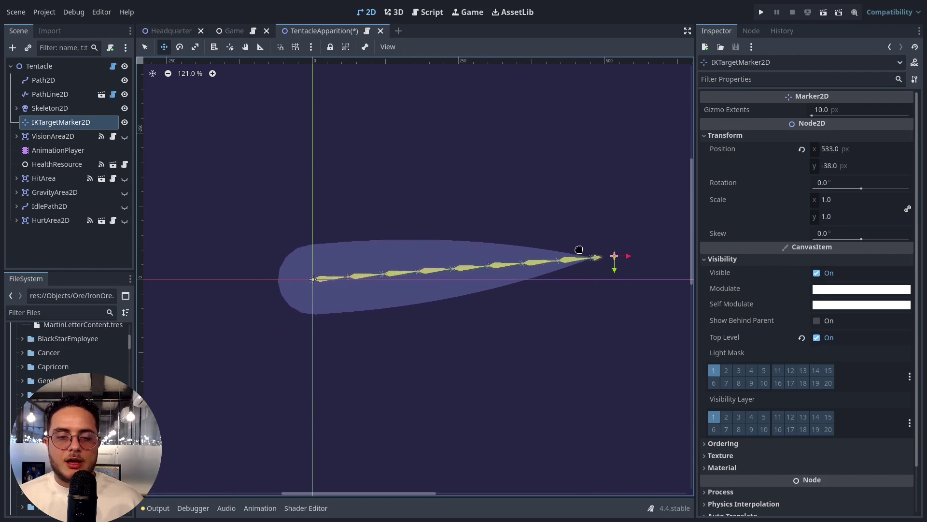
- Hide Skeleton2D and Path2D, then bend the tentacle by dragging the marker and cancel back to 516, -40
{"action": "left_click", "coordinate": [125, 108]}
{"action": "left_click", "coordinate": [125, 80]}
{"action": "mouse_move", "coordinate": [615, 256]}
{"action": "left_mouse_down"}
{"action": "mouse_move", "coordinate": [248, 157]}
{"action": "mouse_move", "coordinate": [415, 305]}
{"action": "mouse_move", "coordinate": [536, 265]}
{"action": "mouse_move", "coordinate": [539, 279]}
{"action": "left_mouse_up"}
{"action": "key", "text": "Escape"}
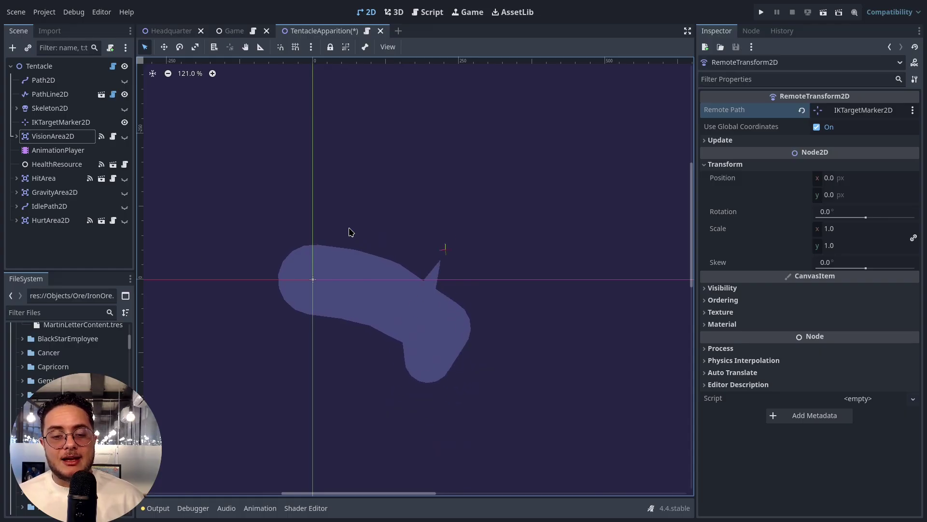
- Play the IdlePath2D AnimationPlayer's idle animation and select PathFollow2D from its track
{"action": "left_click", "coordinate": [16, 205]}
{"action": "left_click", "coordinate": [70, 248]}
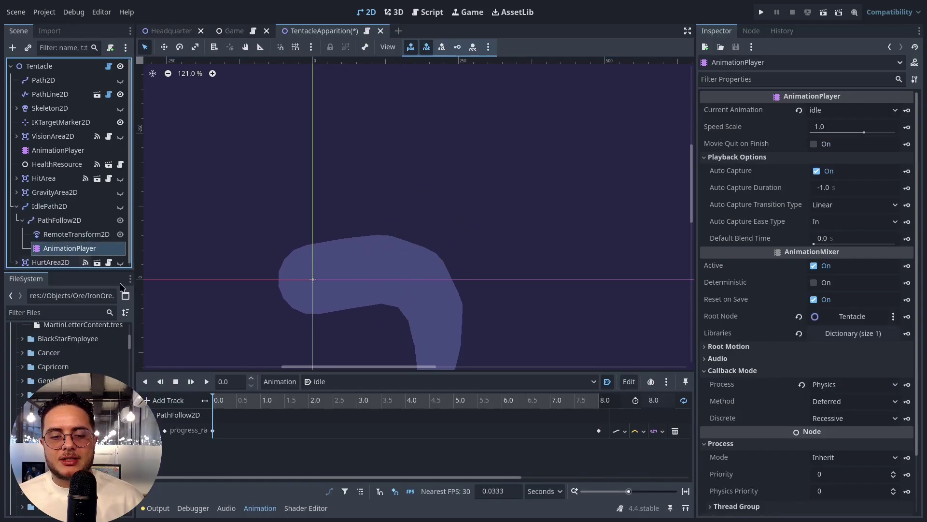
{"action": "left_click", "coordinate": [191, 381]}
{"action": "scroll", "coordinate": [353, 340], "scroll_direction": "down", "scroll_amount": 1}
{"action": "scroll", "coordinate": [341, 428], "scroll_direction": "down", "scroll_amount": 2, "text": "ctrl"}
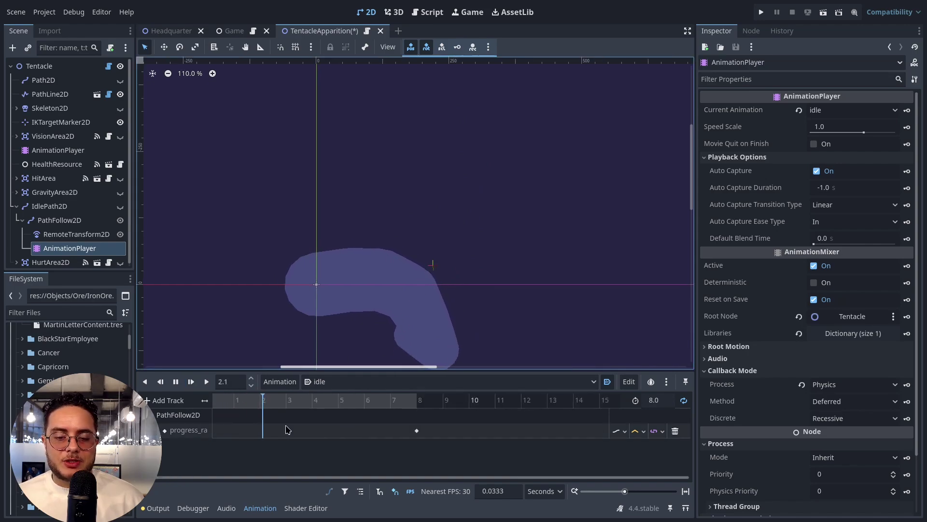
{"action": "left_click", "coordinate": [175, 415]}
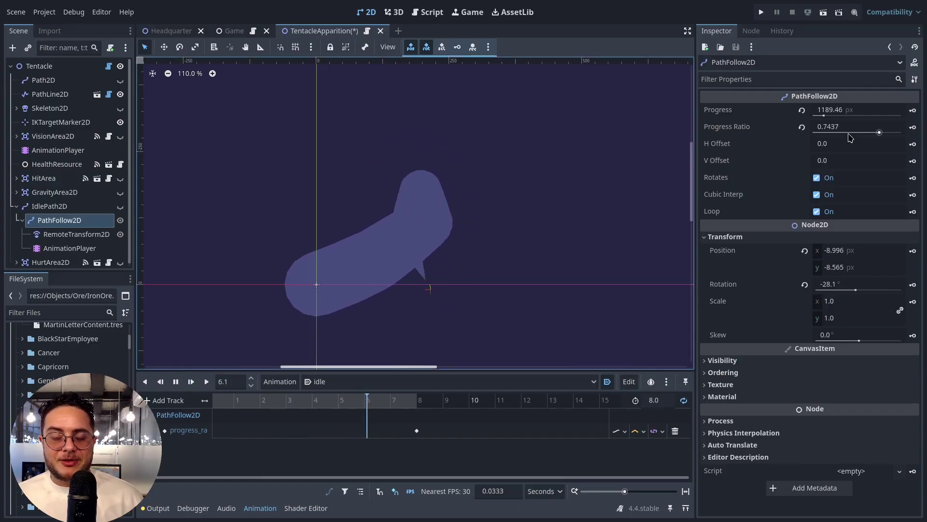
- Show the figure-eight IdlePath2D, inspect RemoteTransform2D and IKTargetMarker2D, then stop playback
{"action": "left_click", "coordinate": [120, 207]}
{"action": "scroll", "coordinate": [461, 246], "scroll_direction": "down", "scroll_amount": 8}
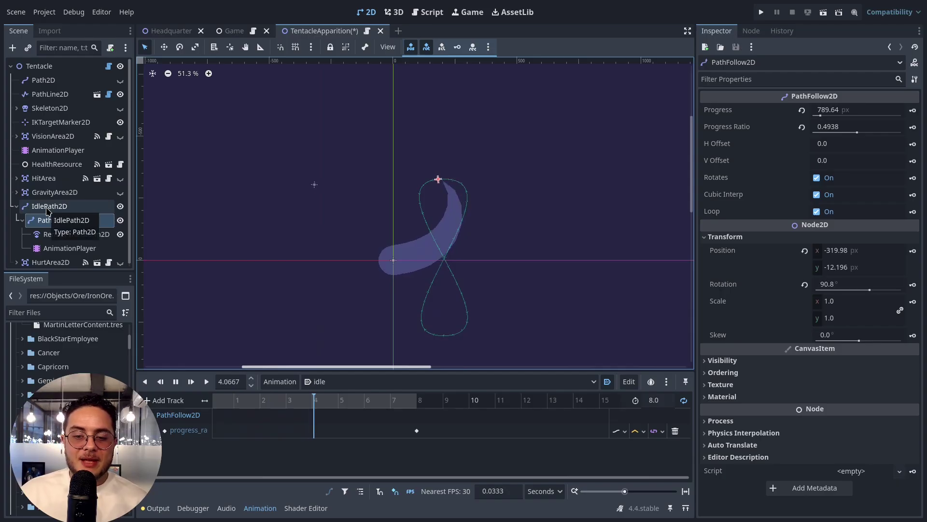
{"action": "left_click", "coordinate": [65, 235]}
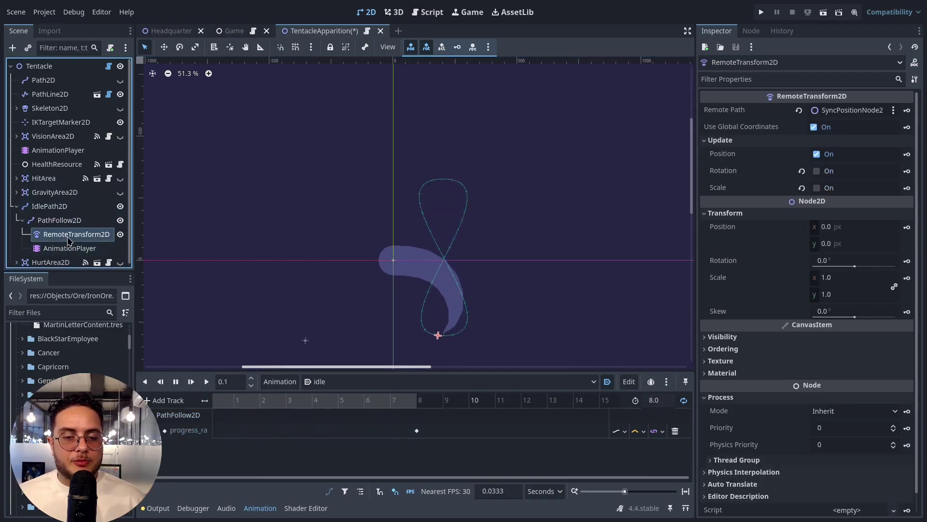
{"action": "left_click", "coordinate": [51, 127]}
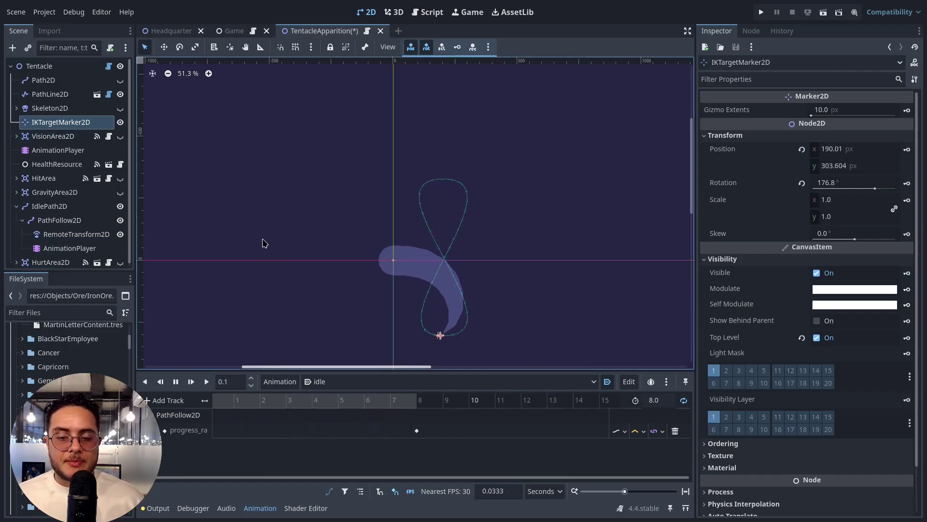
{"action": "left_click", "coordinate": [268, 221]}
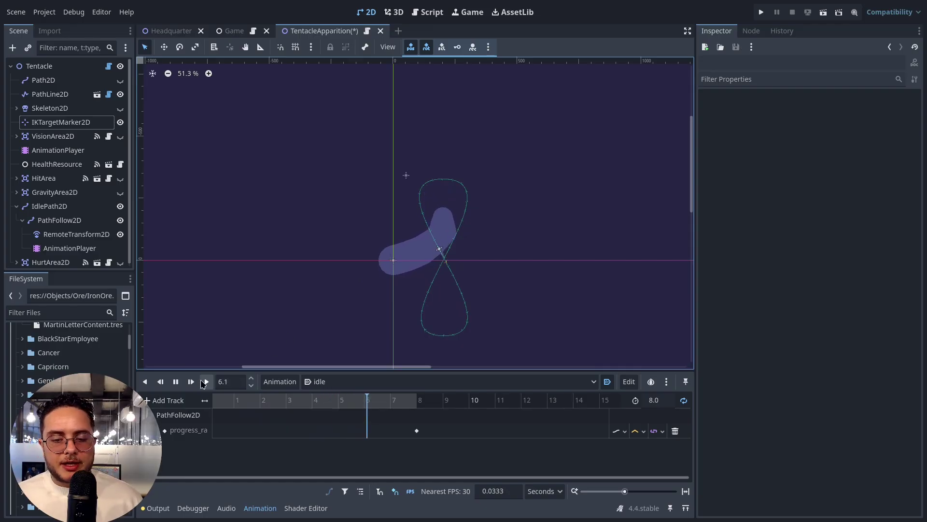
{"action": "left_click", "coordinate": [176, 382]}
- Create a new animation named 'test' and select its length field
{"action": "left_click", "coordinate": [264, 383]}
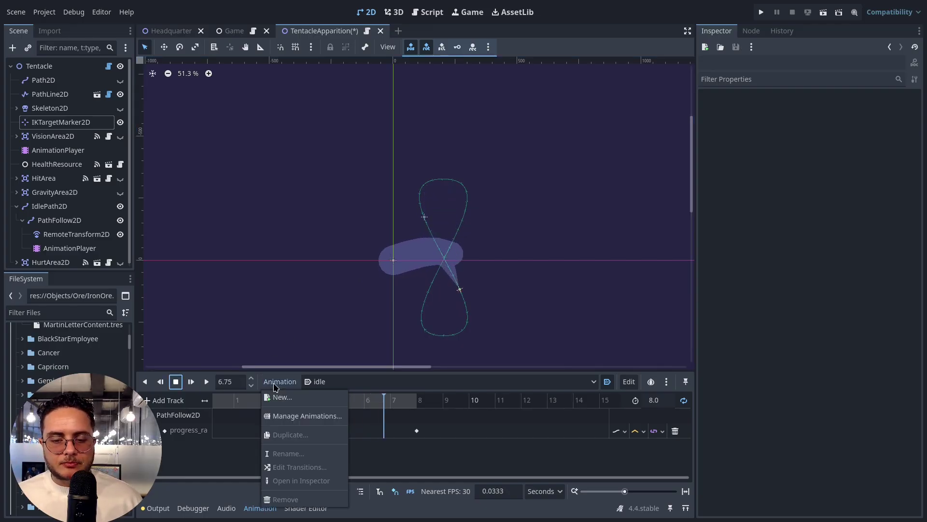
{"action": "left_click", "coordinate": [302, 401]}
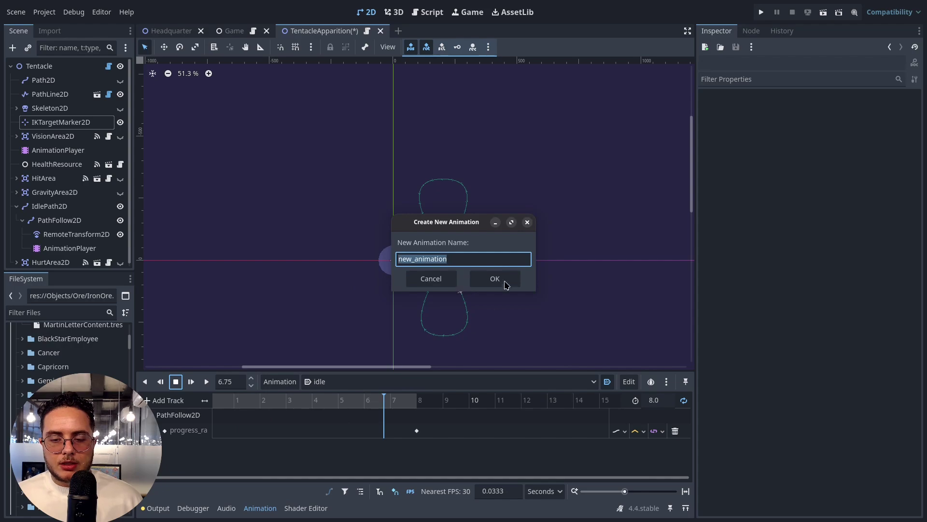
{"action": "type", "text": "test"}
{"action": "left_click", "coordinate": [495, 278]}
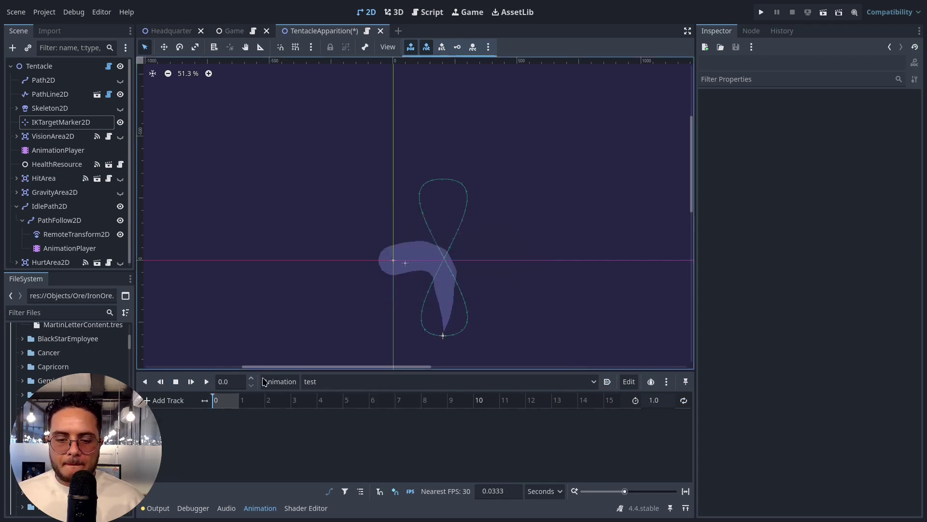
{"action": "left_click", "coordinate": [656, 401]}
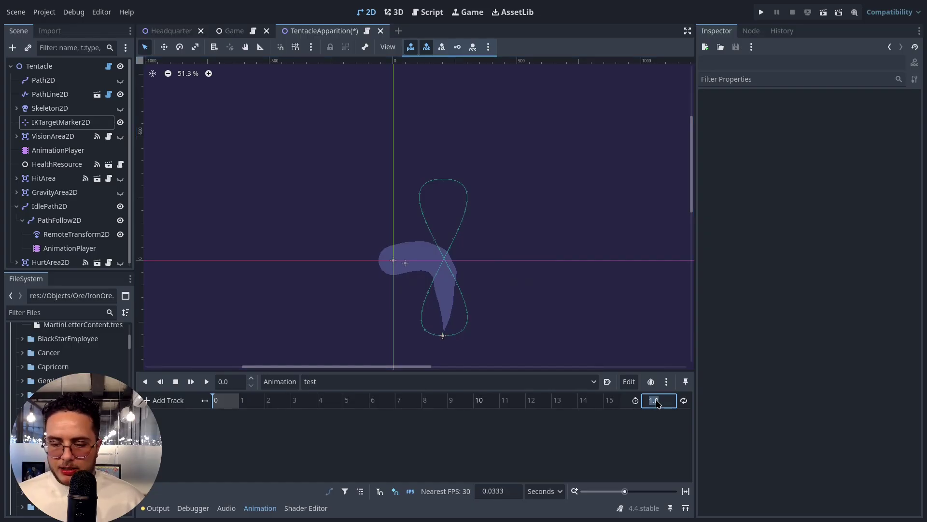
- Key IdlePath2D's curve into the test animation and make the curve resource unique
{"action": "left_click", "coordinate": [50, 206]}
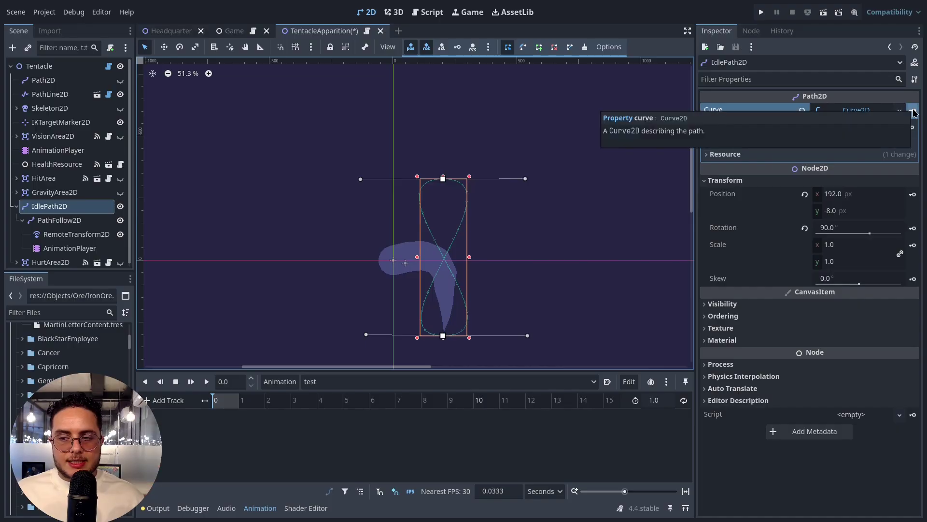
{"action": "left_click", "coordinate": [914, 111]}
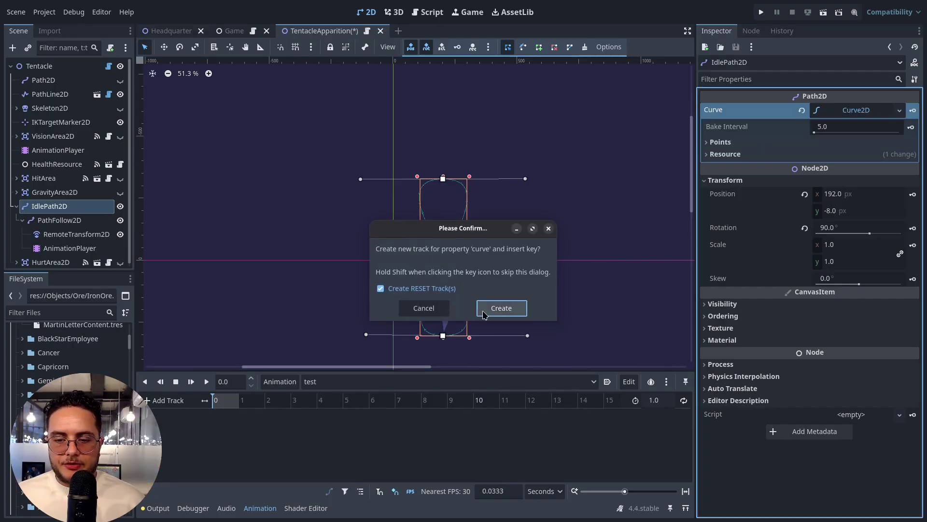
{"action": "left_click", "coordinate": [498, 311]}
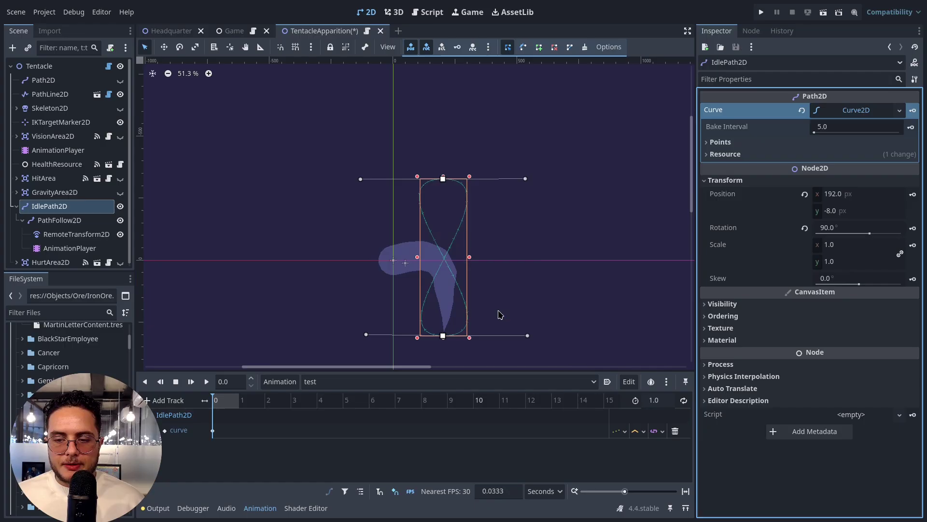
{"action": "left_click", "coordinate": [884, 114]}
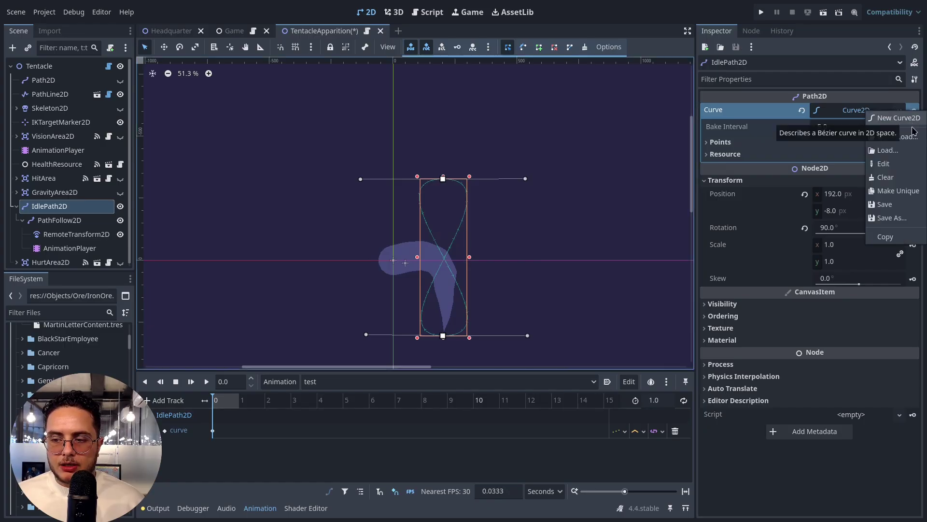
{"action": "left_click", "coordinate": [904, 191]}
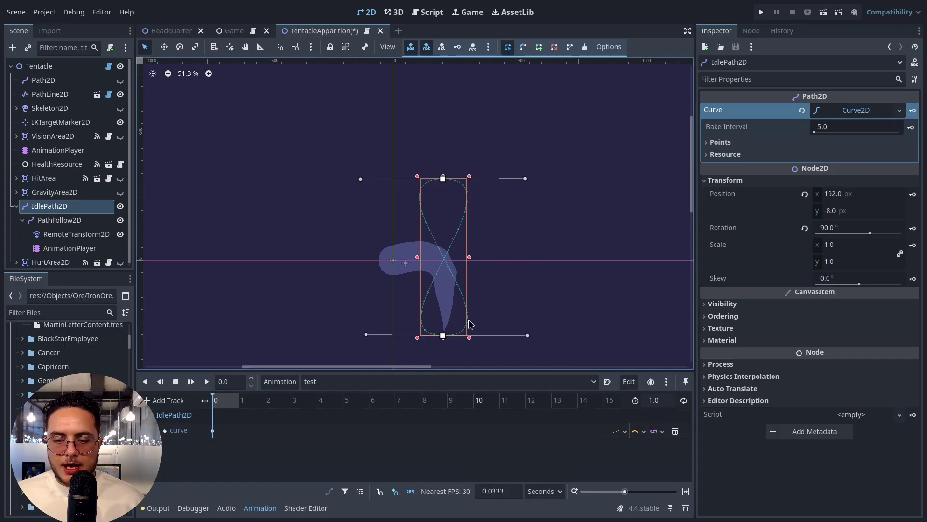
- Remove the handles and drag the path points to reshape the figure-eight into an S-curve
{"action": "right_click", "coordinate": [444, 337]}
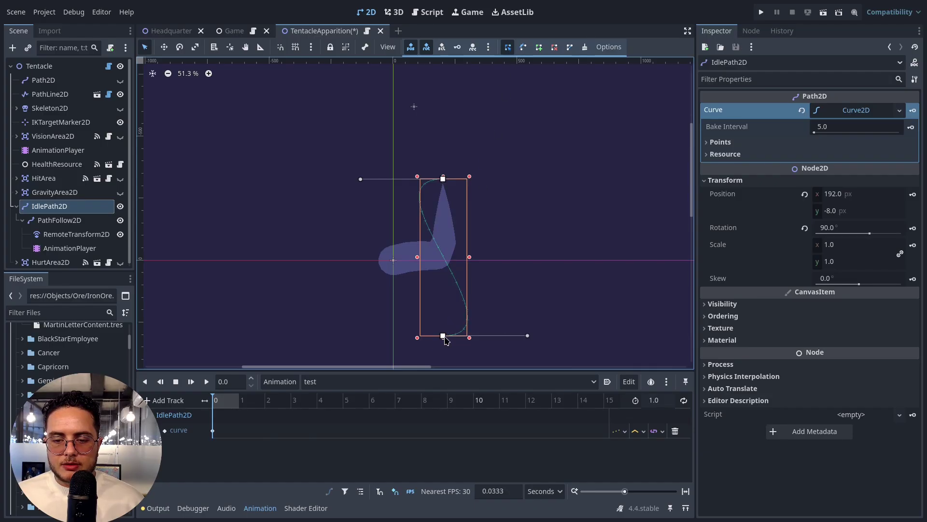
{"action": "left_click_drag", "start_coordinate": [444, 337], "coordinate": [498, 267]}
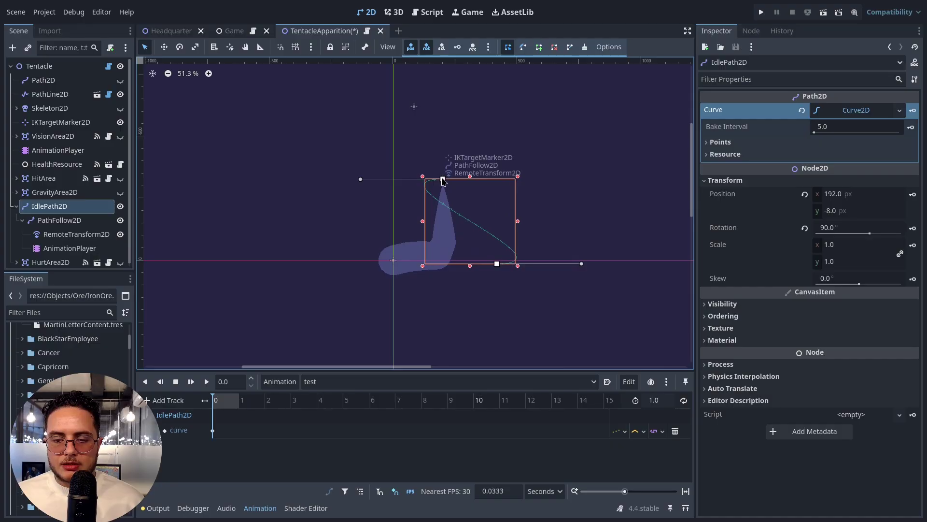
{"action": "left_click_drag", "start_coordinate": [448, 185], "coordinate": [379, 222]}
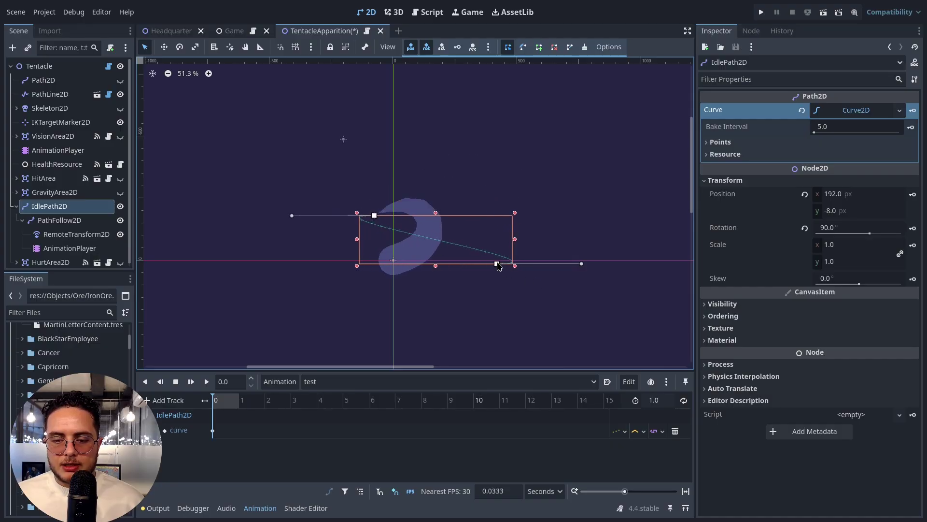
{"action": "left_click_drag", "start_coordinate": [498, 266], "coordinate": [446, 309]}
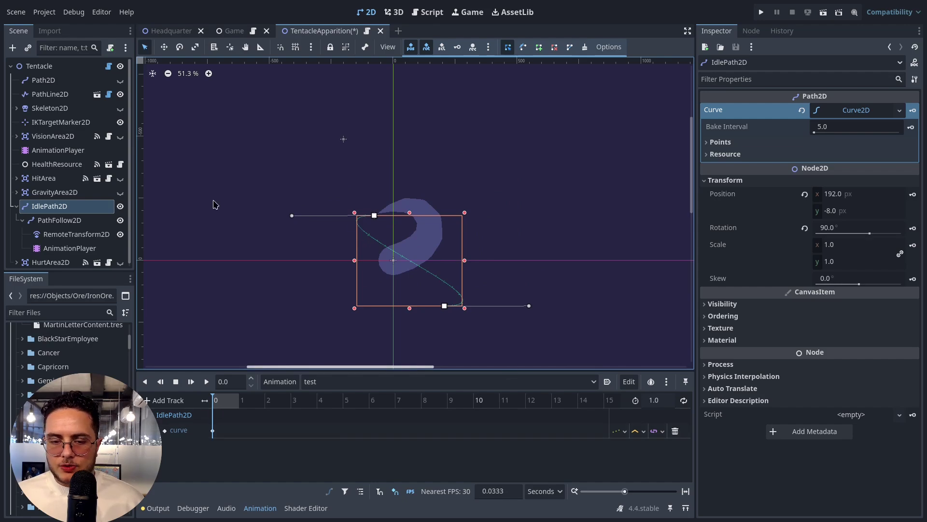
- Key PathFollow2D's progress ratio, then set it to 0.5 and 1.0 further along the timeline
{"action": "left_click", "coordinate": [59, 219]}
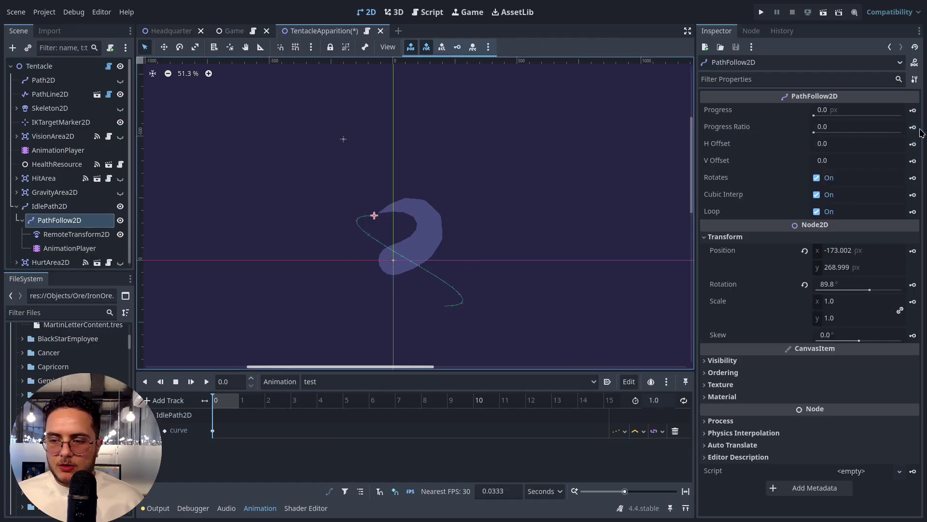
{"action": "left_click", "coordinate": [913, 127]}
{"action": "left_click", "coordinate": [485, 290]}
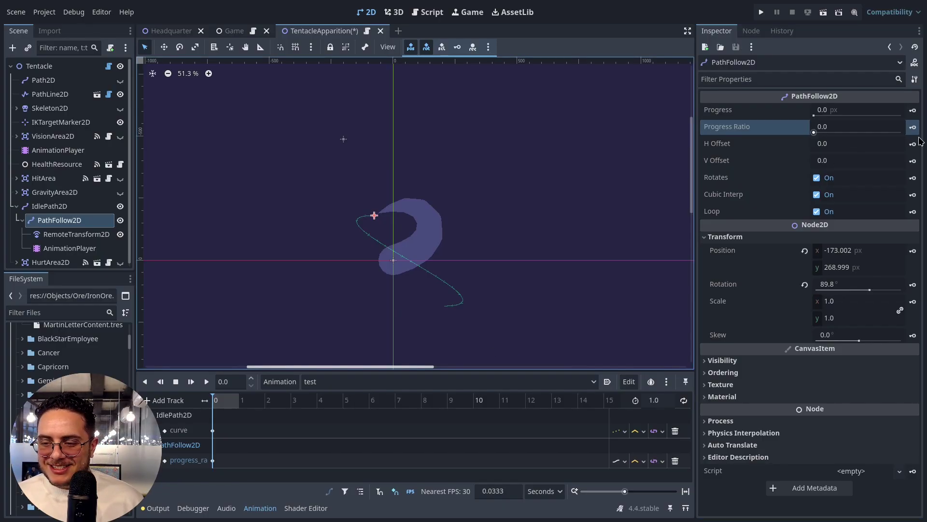
{"action": "left_click_drag", "start_coordinate": [213, 420], "coordinate": [223, 409]}
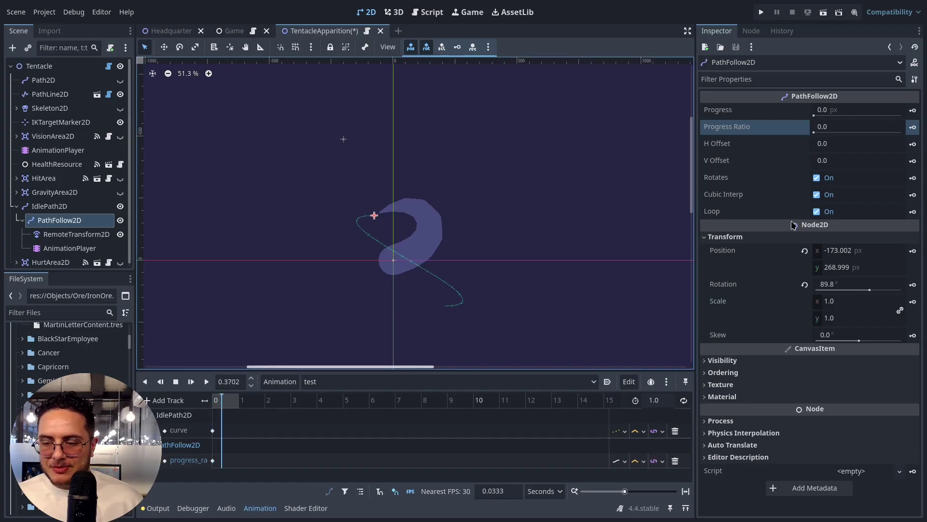
{"action": "left_click", "coordinate": [855, 130]}
{"action": "type", "text": "0.5"}
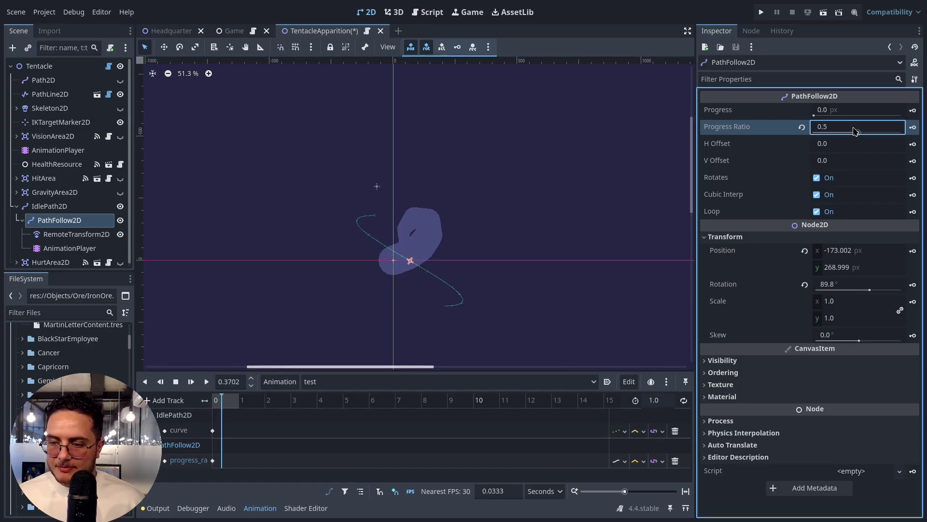
{"action": "key", "text": "Return"}
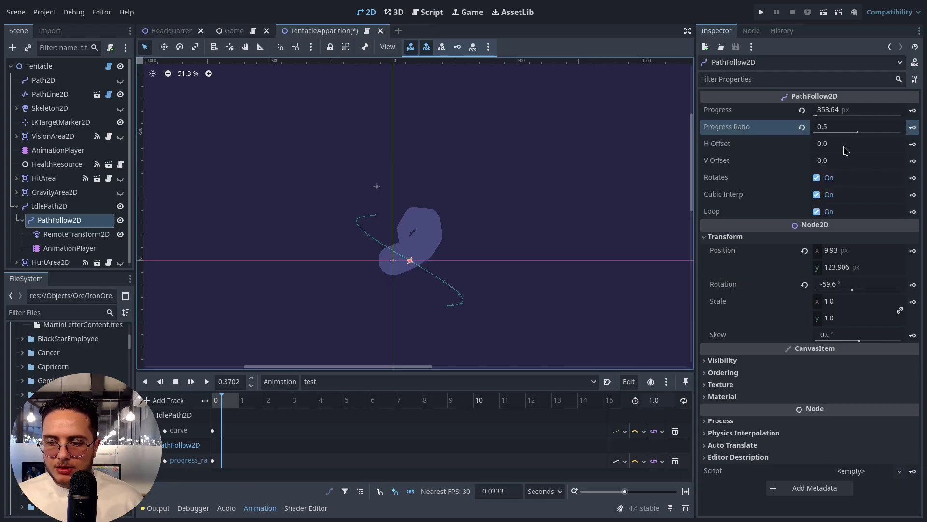
{"action": "left_click_drag", "start_coordinate": [859, 135], "coordinate": [923, 140]}
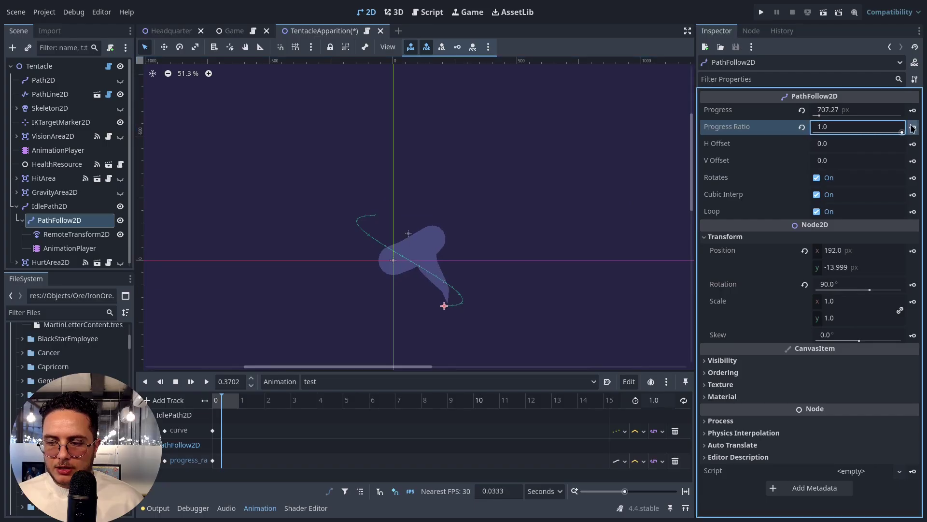
- Set the test animation length to 0.25 s and move the progress ratio key to 0.15 s
{"action": "left_click", "coordinate": [668, 405]}
{"action": "type", "text": "0.25"}
{"action": "key", "text": "Return"}
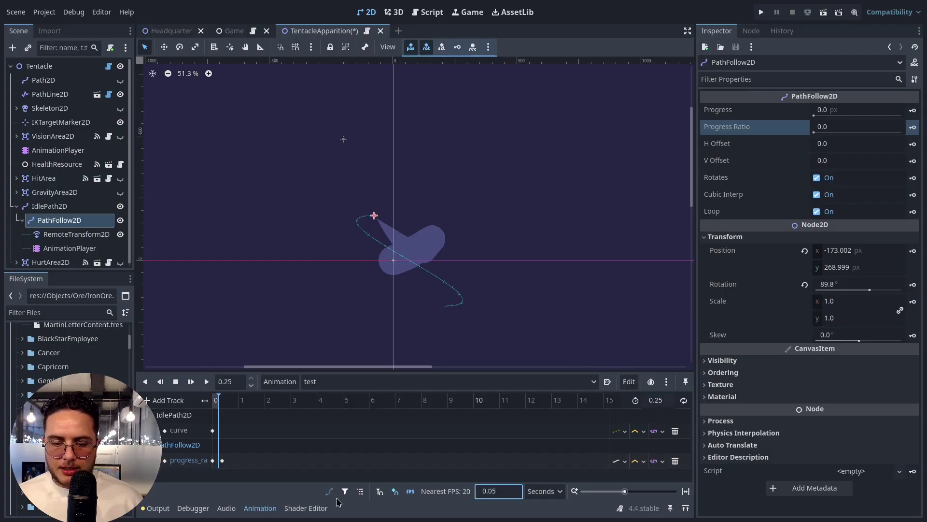
{"action": "scroll", "coordinate": [244, 472], "scroll_direction": "up", "scroll_amount": 3, "text": "ctrl"}
{"action": "left_click_drag", "start_coordinate": [242, 460], "coordinate": [228, 473]}
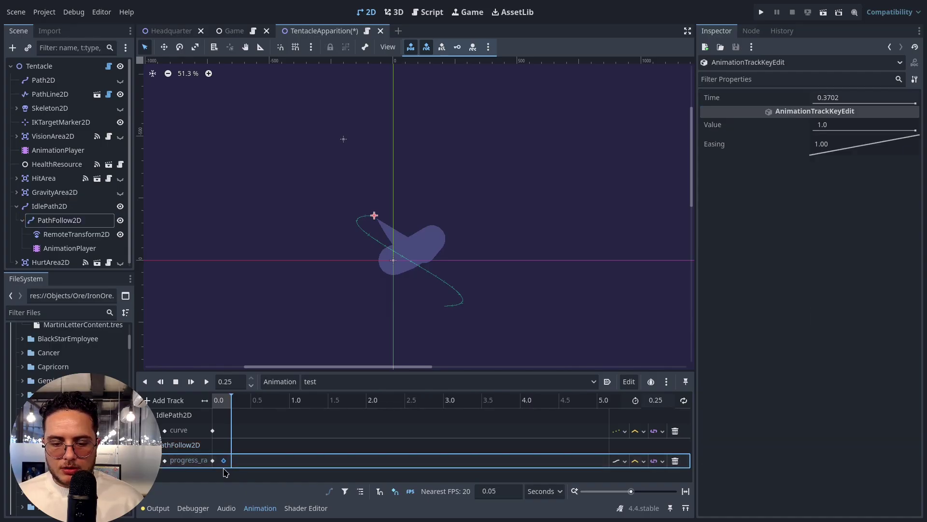
{"action": "left_click_drag", "start_coordinate": [226, 473], "coordinate": [225, 472]}
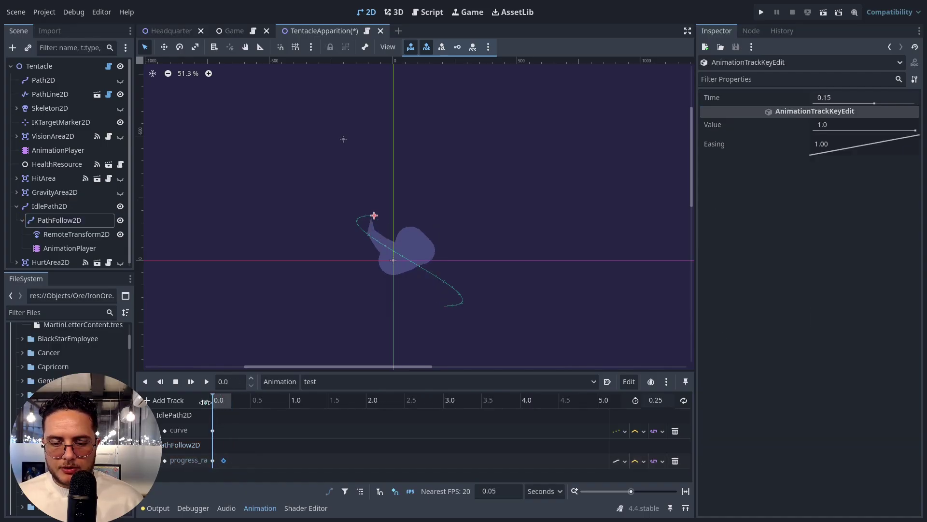
- Give the starting progress ratio key an Ease Out curve and play the test animation
{"action": "left_click", "coordinate": [225, 464]}
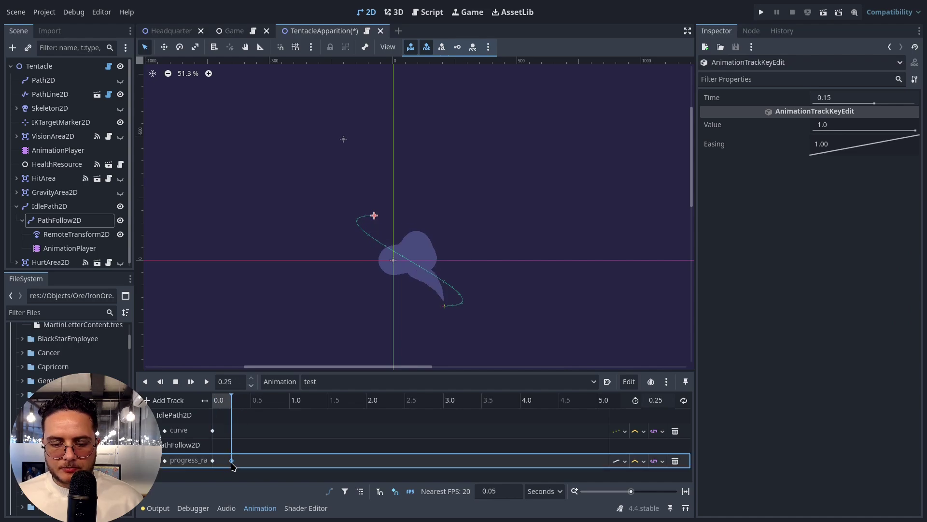
{"action": "left_click", "coordinate": [213, 460]}
{"action": "right_click", "coordinate": [861, 155]}
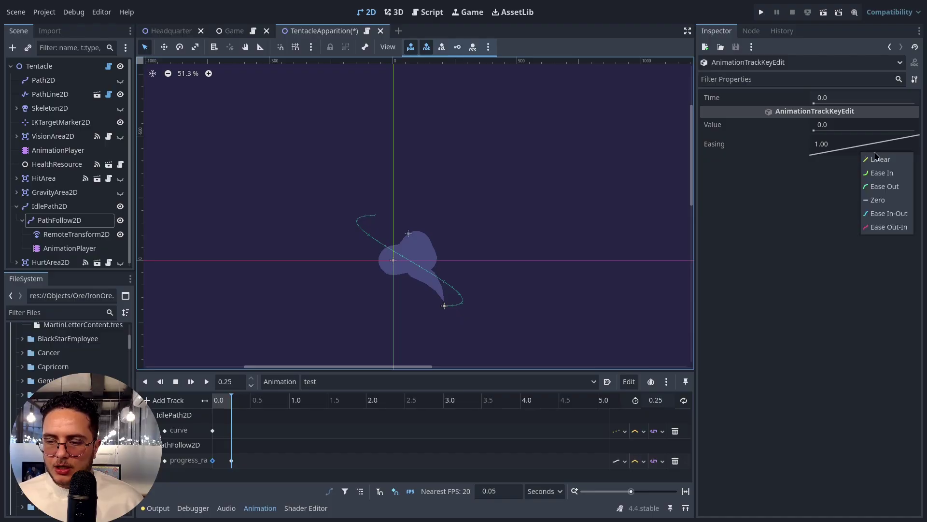
{"action": "left_click", "coordinate": [904, 188]}
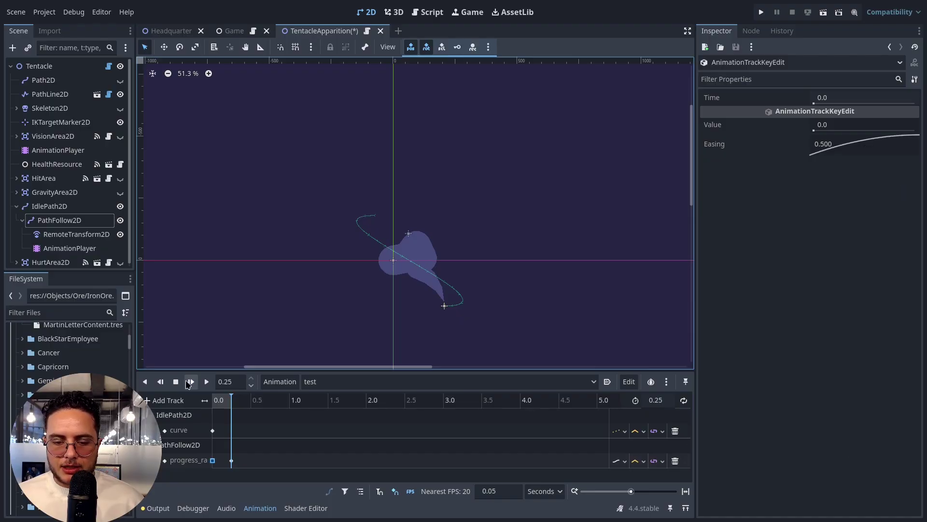
{"action": "left_click", "coordinate": [191, 382]}
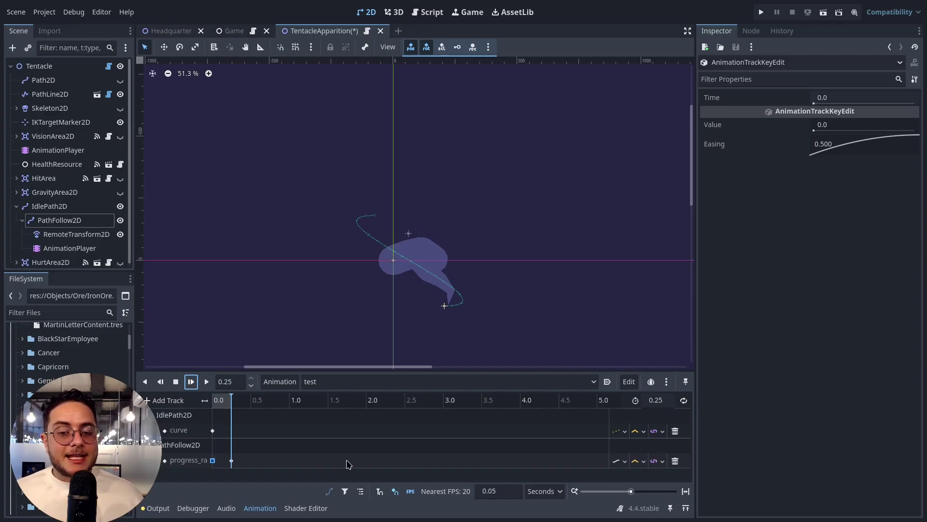
- Open the Animation dropdown to list the RESET, idle and test animations
{"action": "left_click", "coordinate": [320, 382]}
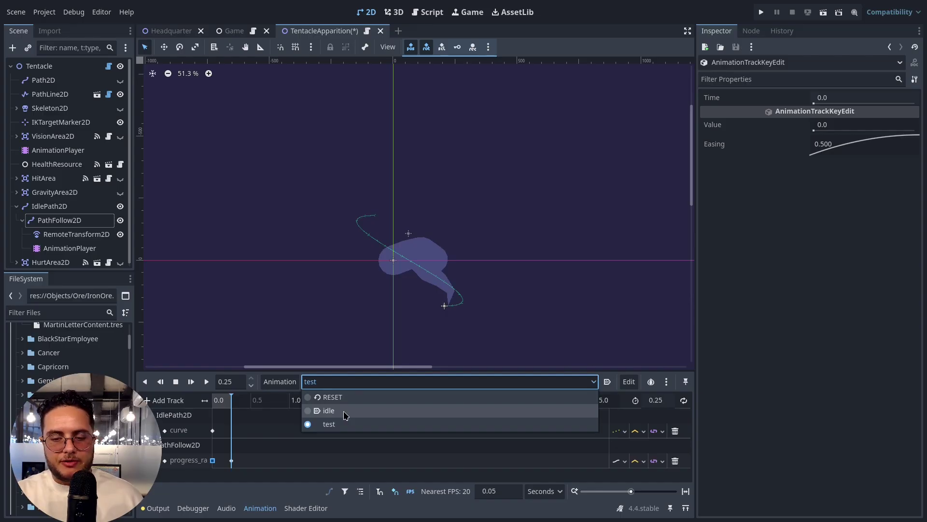
- Switch to the idle animation and add a keyed track for IdlePath2D's figure-eight curve
{"action": "left_click", "coordinate": [347, 398]}
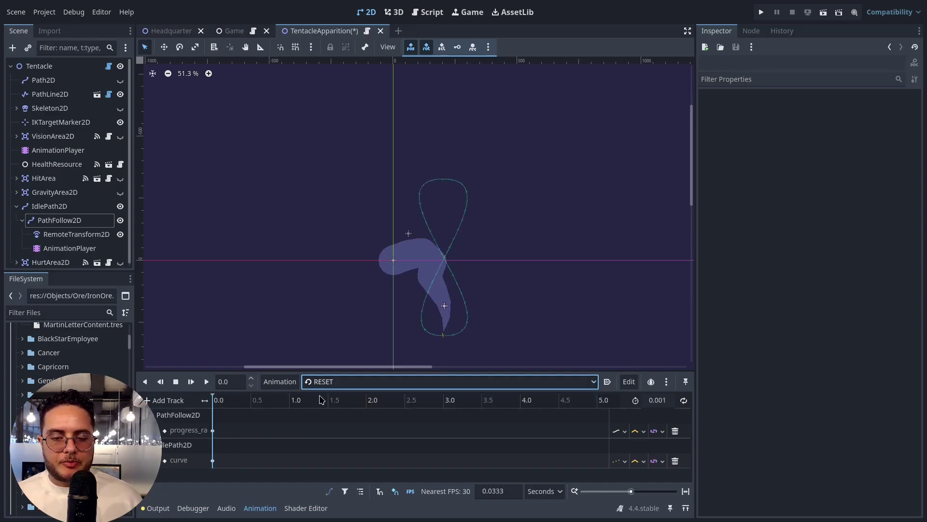
{"action": "left_click", "coordinate": [333, 381]}
{"action": "left_click", "coordinate": [341, 415]}
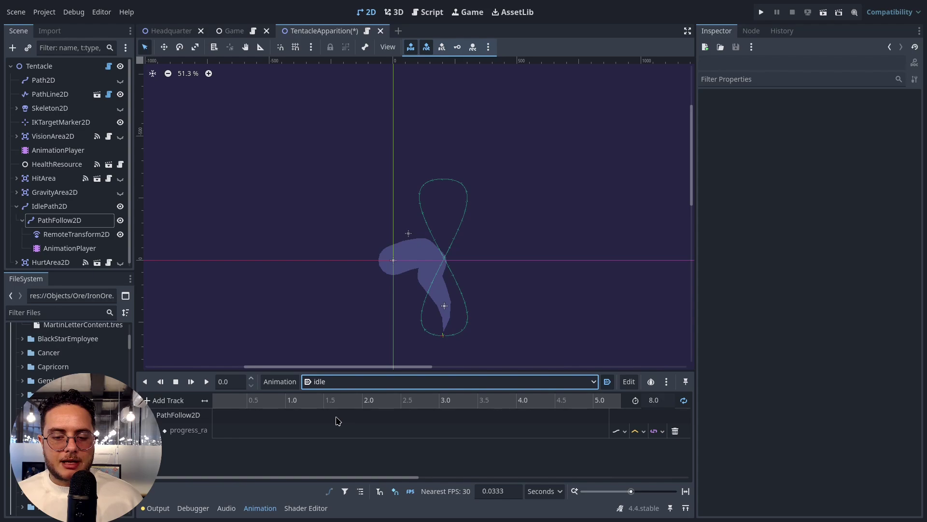
{"action": "left_click", "coordinate": [59, 221]}
{"action": "left_click", "coordinate": [49, 206]}
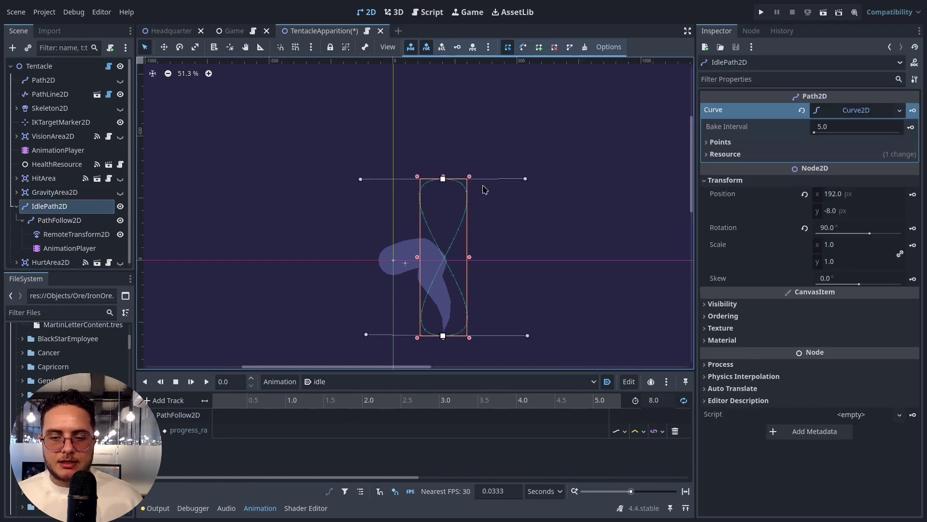
{"action": "left_click", "coordinate": [913, 111]}
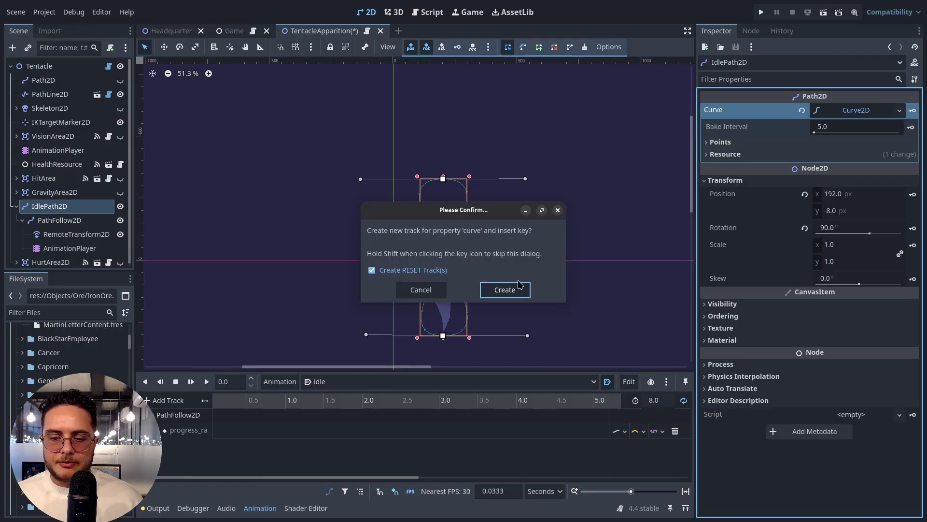
{"action": "left_click", "coordinate": [498, 292]}
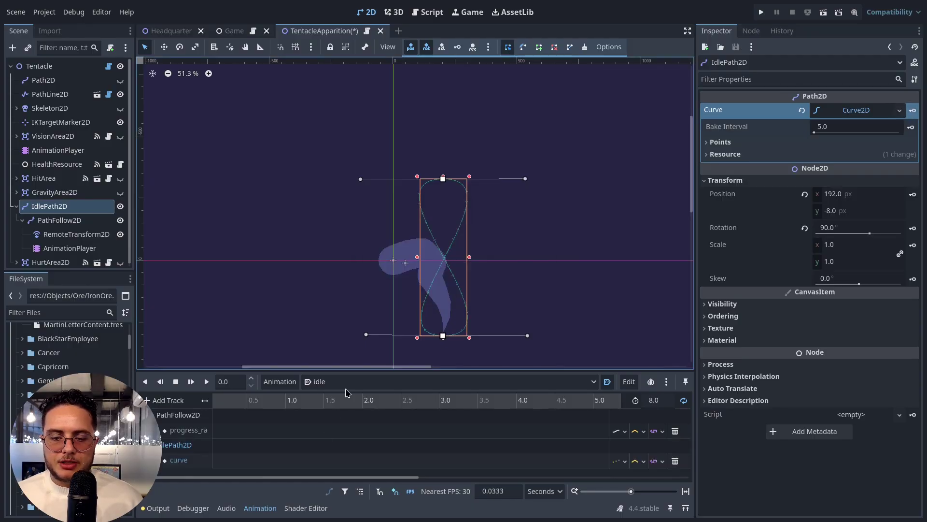
- Stop the idle preview, then select the test animation and play it through
{"action": "left_click", "coordinate": [191, 383]}
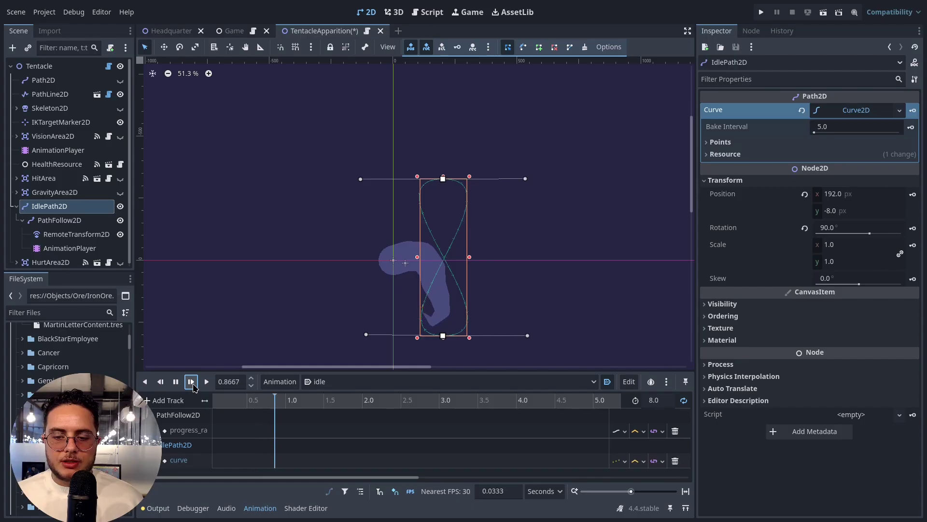
{"action": "left_click", "coordinate": [346, 382]}
{"action": "left_click", "coordinate": [329, 424]}
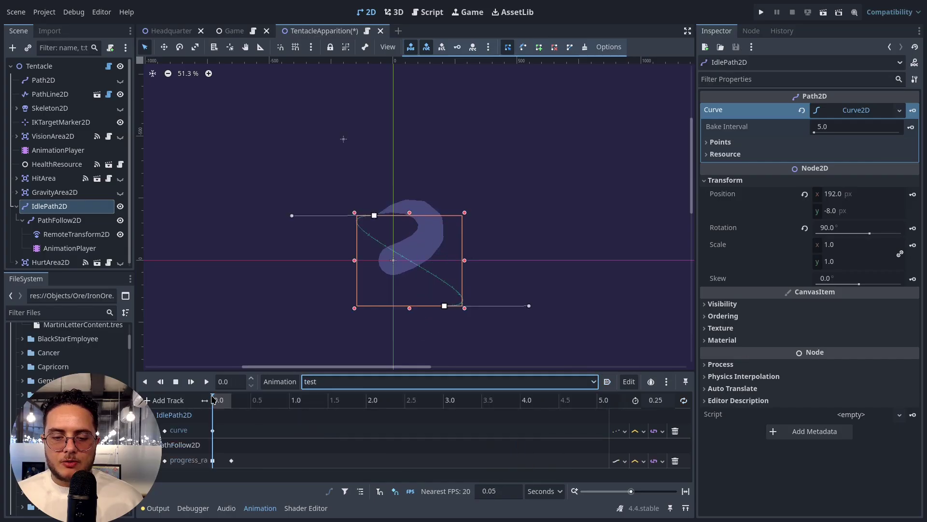
{"action": "left_click", "coordinate": [191, 382]}
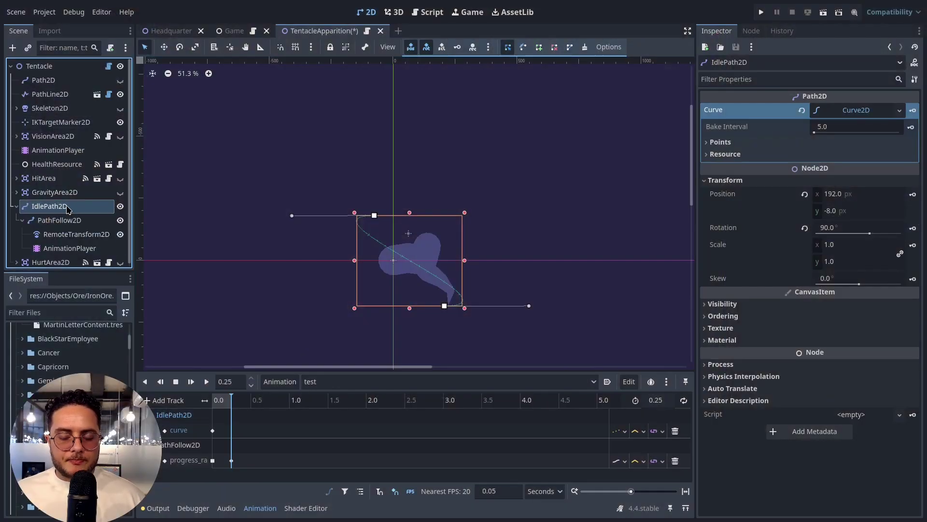
- Switch the timeline to the idle animation, play it and pause at 4.0 s
{"action": "left_click", "coordinate": [327, 383]}
{"action": "left_click", "coordinate": [336, 411]}
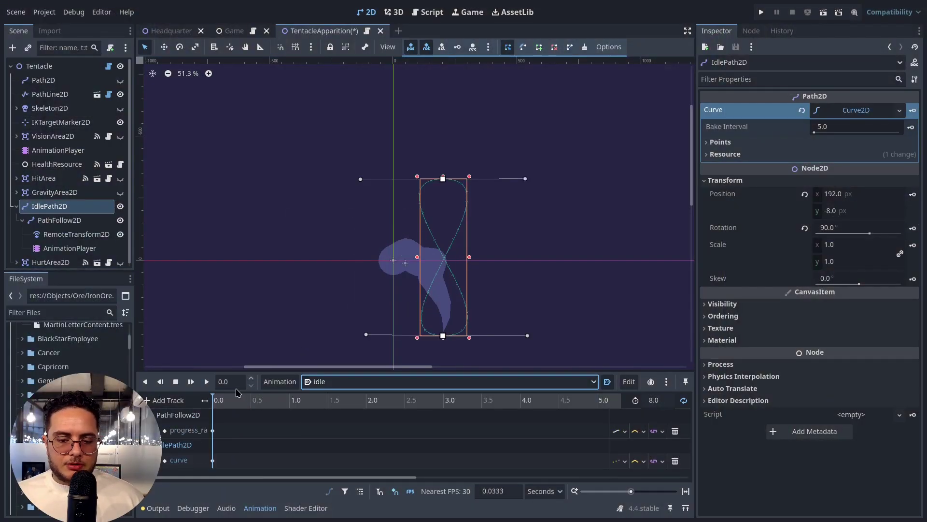
{"action": "left_click", "coordinate": [189, 387]}
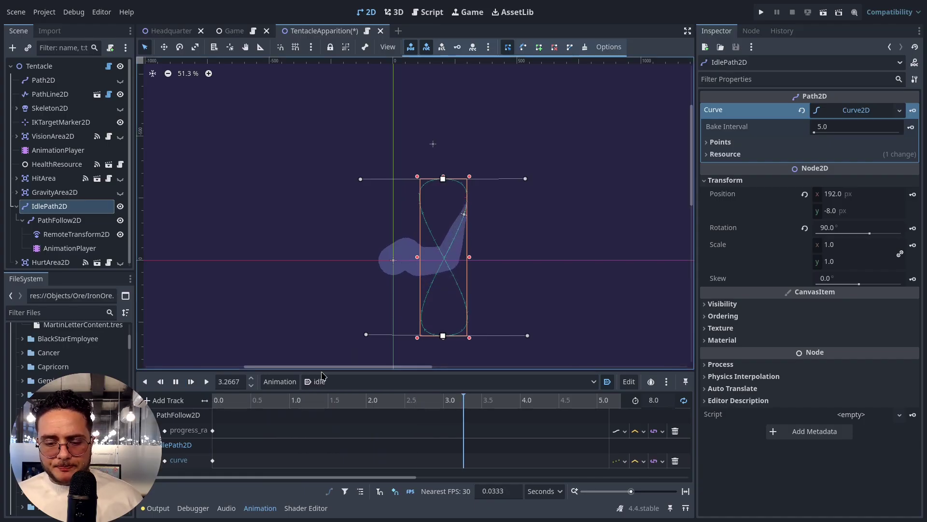
{"action": "left_click", "coordinate": [176, 382]}
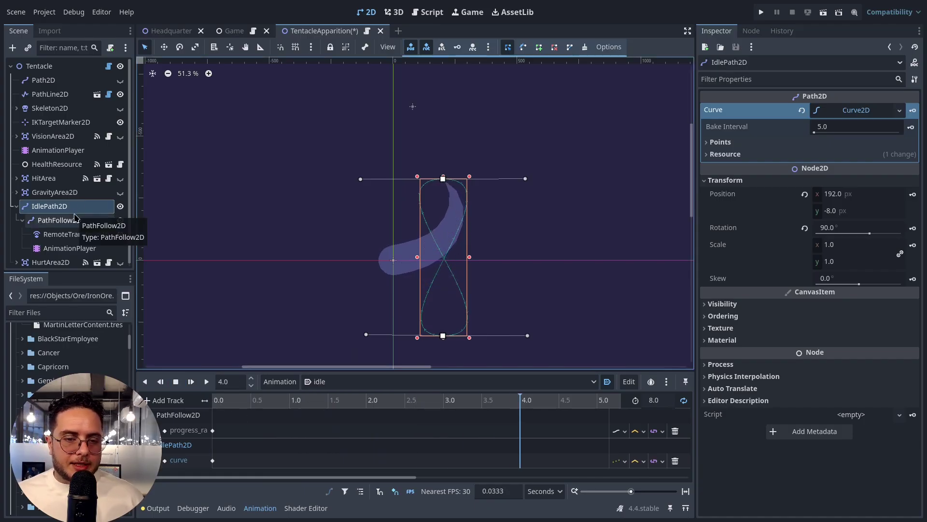
- Select IKTargetMarker2D and drag it in the viewport so the tentacle reaches for it
{"action": "left_click", "coordinate": [62, 124]}
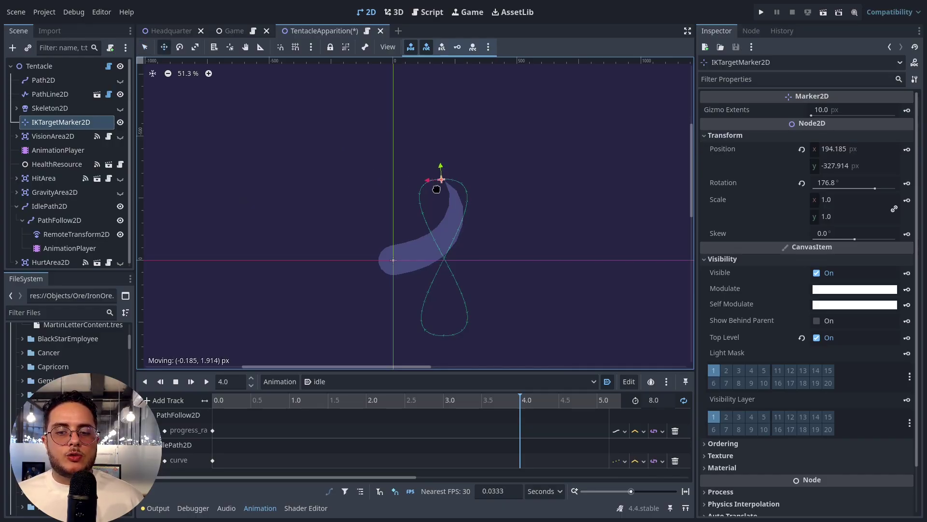
{"action": "left_click_drag", "start_coordinate": [423, 213], "coordinate": [376, 275]}
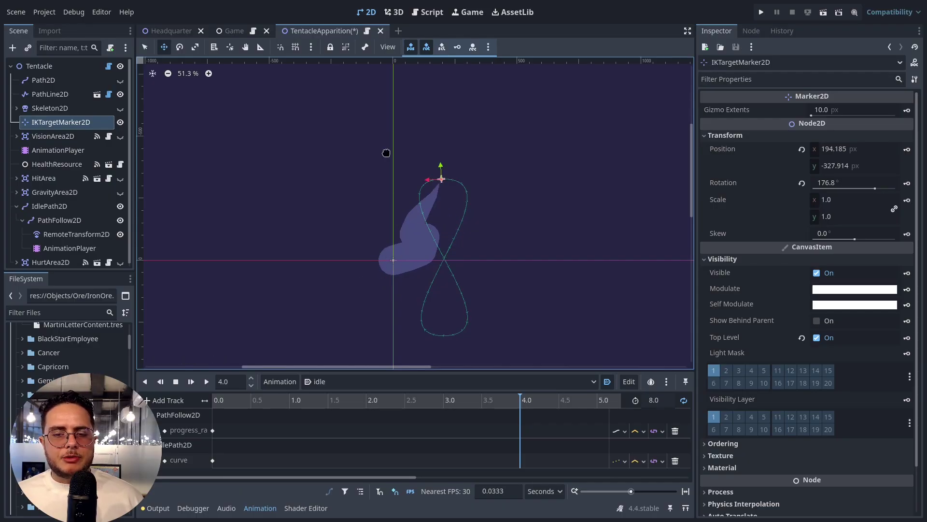
{"action": "left_click", "coordinate": [233, 32]}
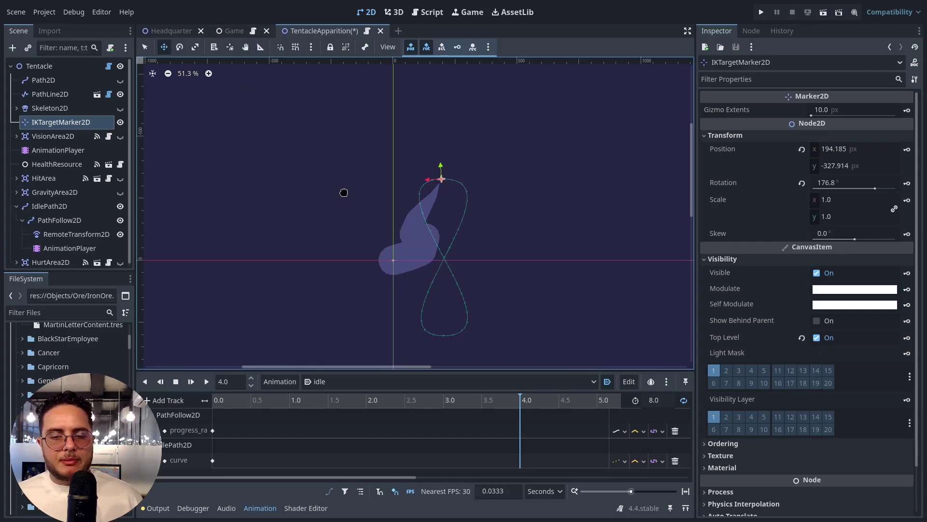
- Undo the last edit, save the tentacle scene, then open BringDemo, select its Tentacle node and save
{"action": "key", "text": "ctrl+z"}
{"action": "key", "text": "ctrl+z"}
{"action": "key", "text": "ctrl+z"}
{"action": "key", "text": "ctrl+z"}
{"action": "key", "text": "ctrl+z"}
{"action": "key", "text": "ctrl+z"}
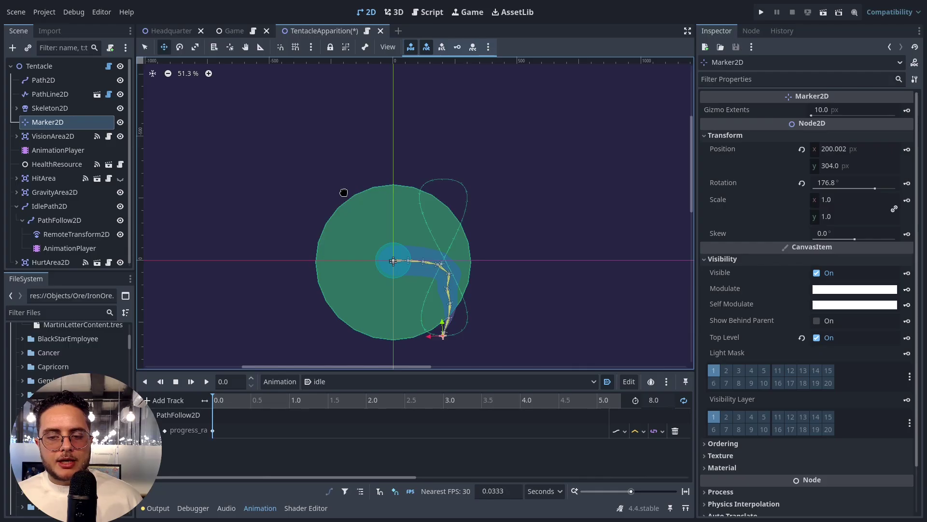
{"action": "key", "text": "ctrl+s"}
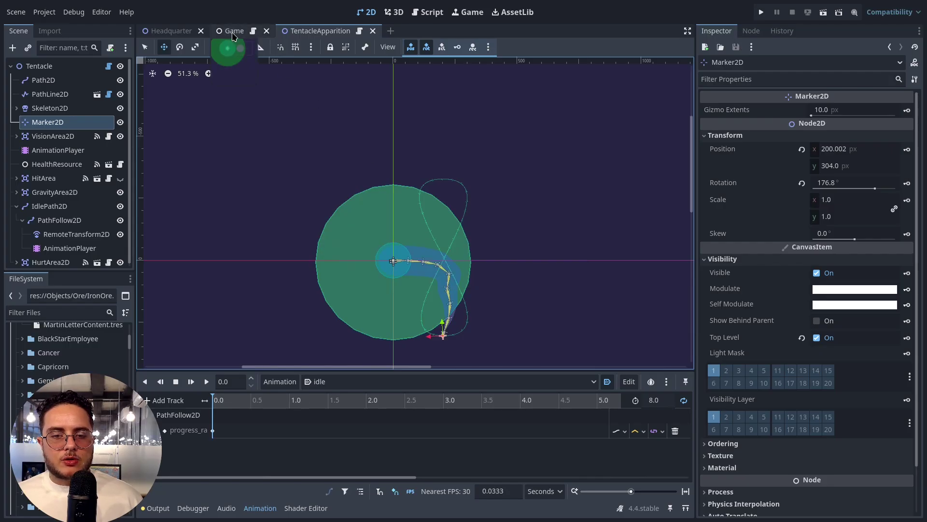
{"action": "left_click", "coordinate": [234, 31]}
{"action": "scroll", "coordinate": [104, 231], "scroll_direction": "down", "scroll_amount": 2}
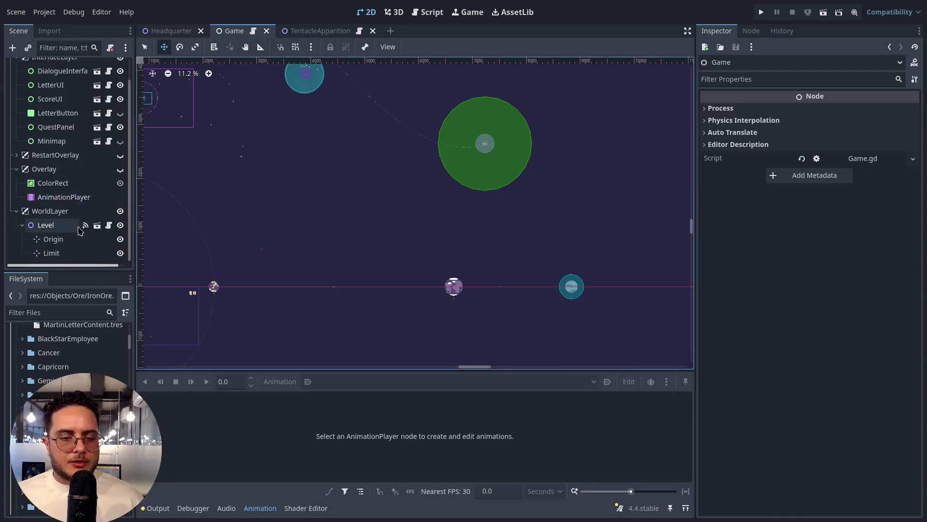
{"action": "left_click", "coordinate": [98, 225]}
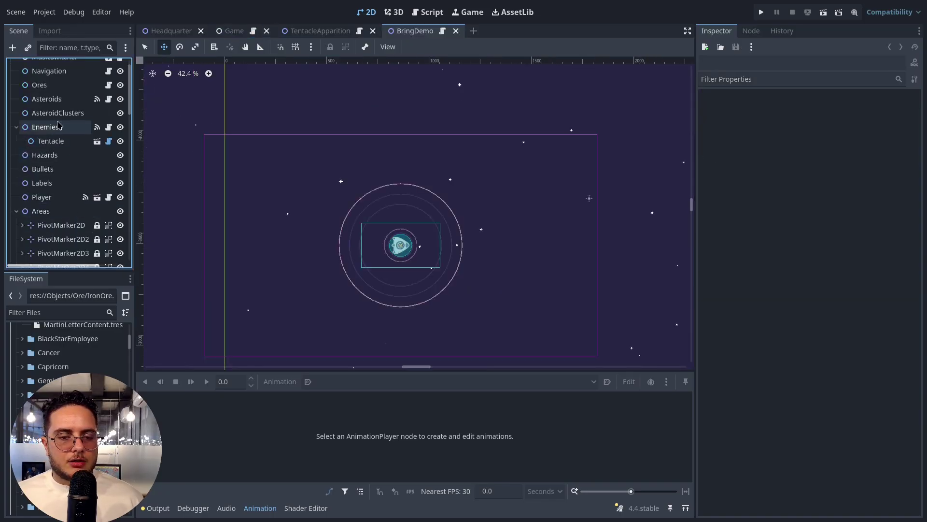
{"action": "left_click", "coordinate": [53, 141]}
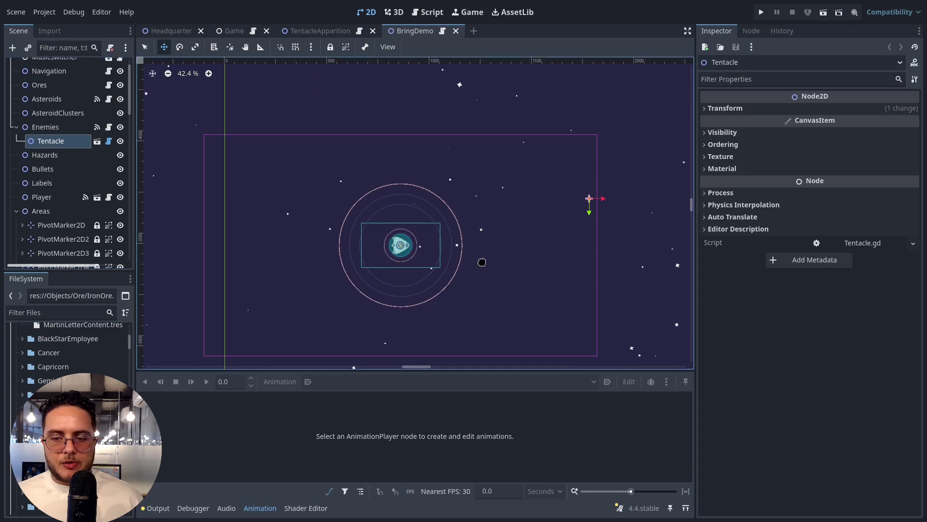
{"action": "key", "text": "ctrl+s"}
- Run the game and steer the ship left into the tentacle so it gets grabbed
{"action": "key", "text": "q"}
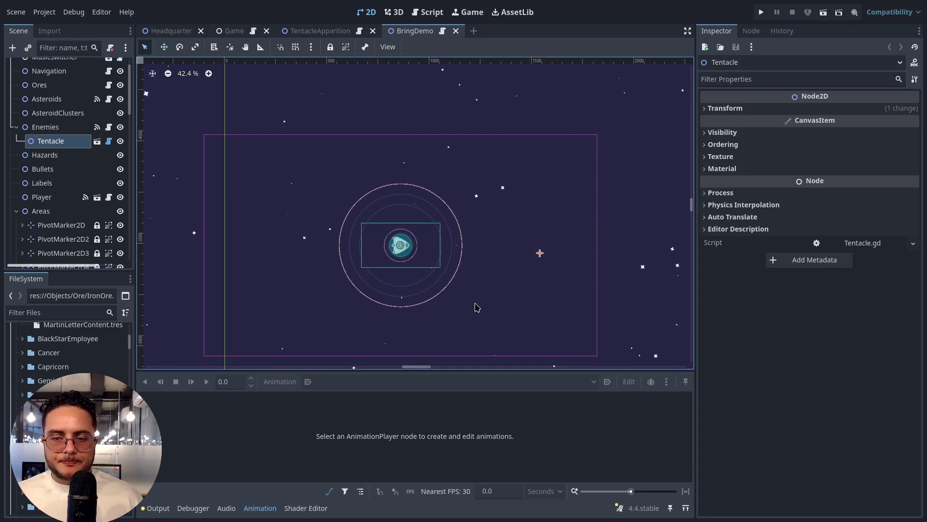
{"action": "left_click", "coordinate": [234, 32]}
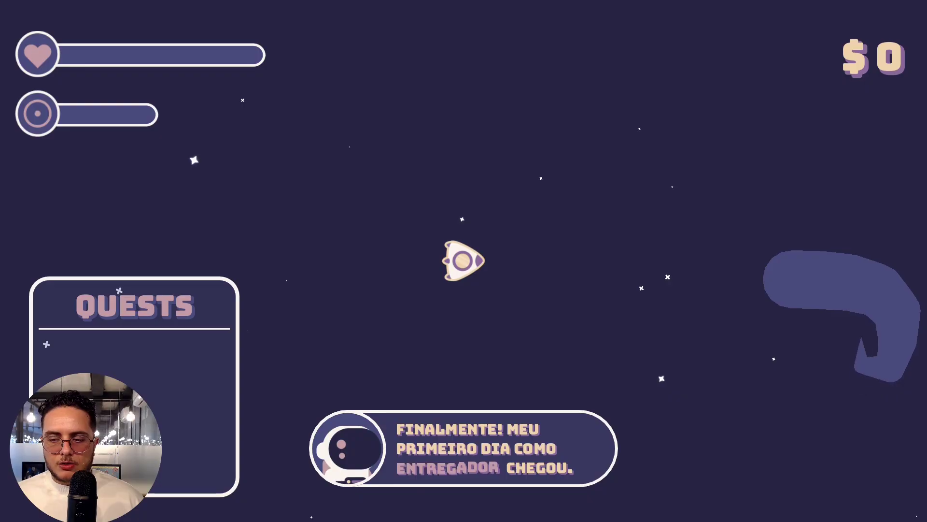
{"action": "key", "text": "Left"}
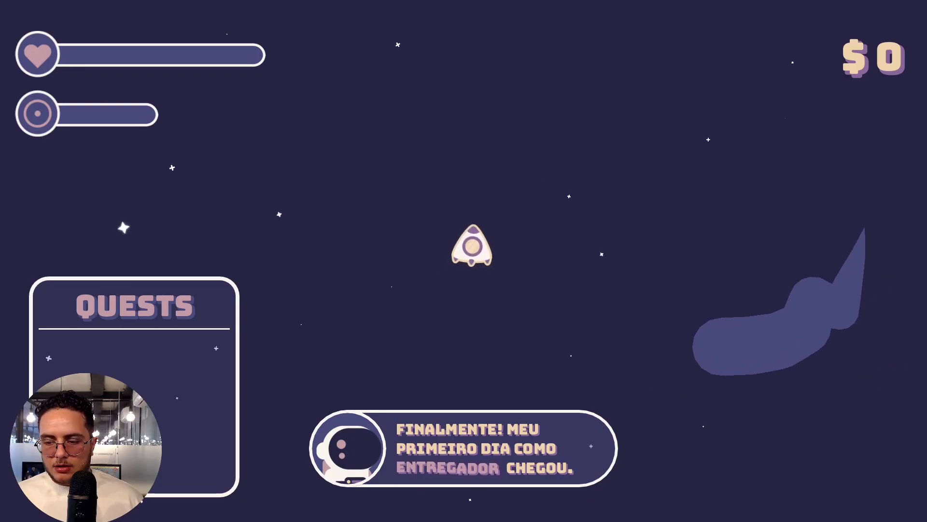
{"action": "key", "text": "Left"}
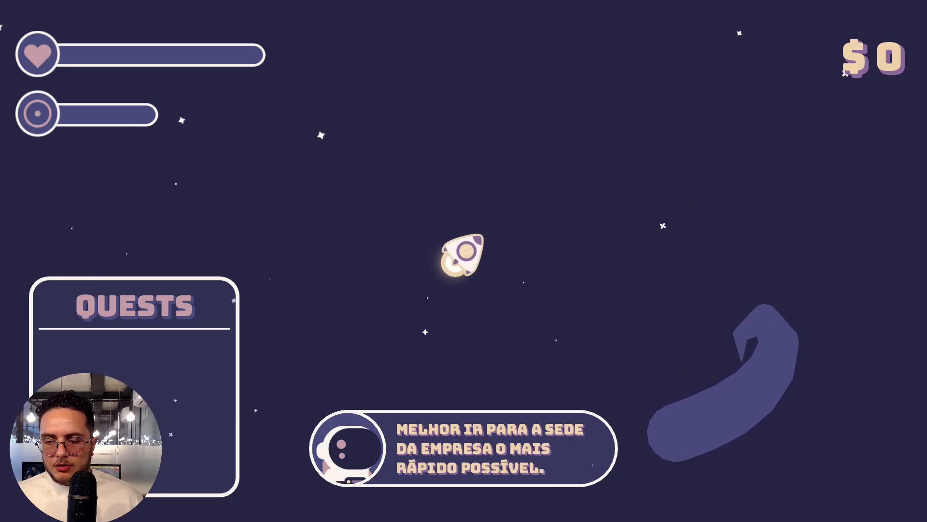
{"action": "key", "text": "Left"}
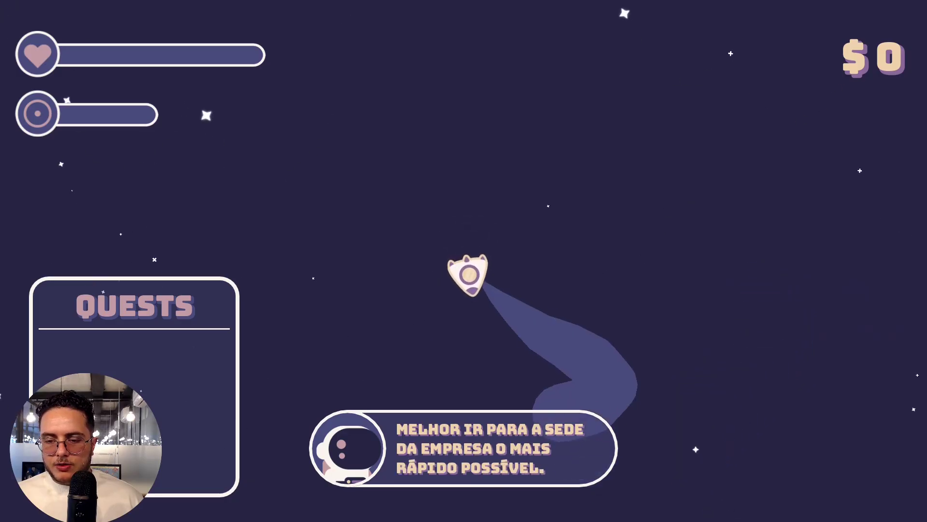
{"action": "key", "text": "Left"}
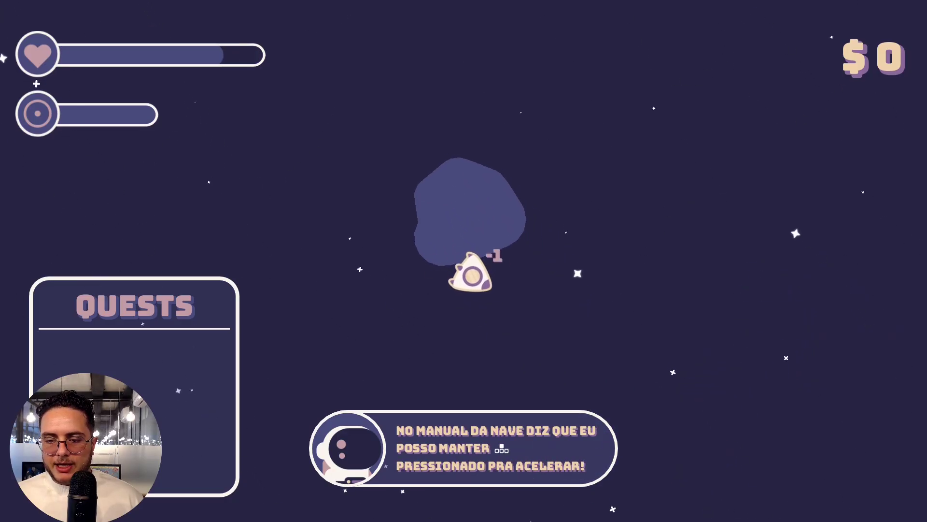
{"action": "key", "text": "Left"}
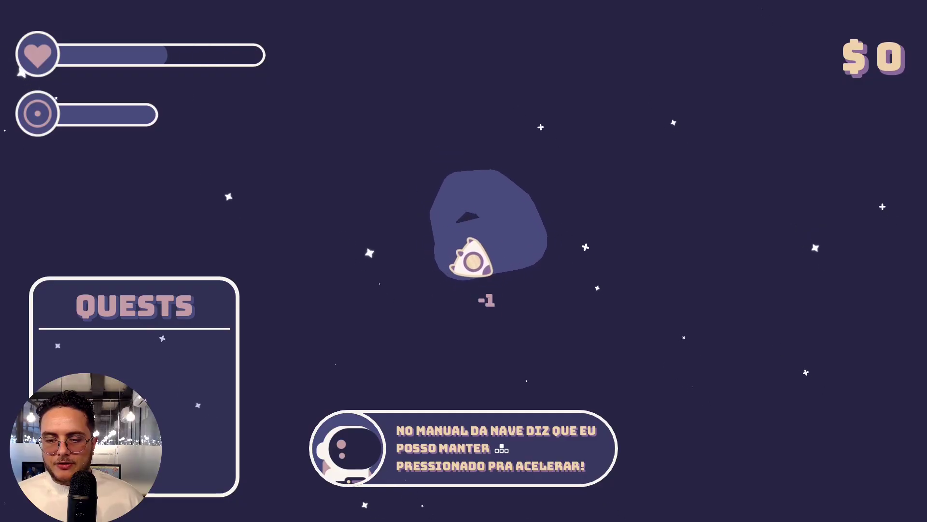
{"action": "key", "text": "Up"}
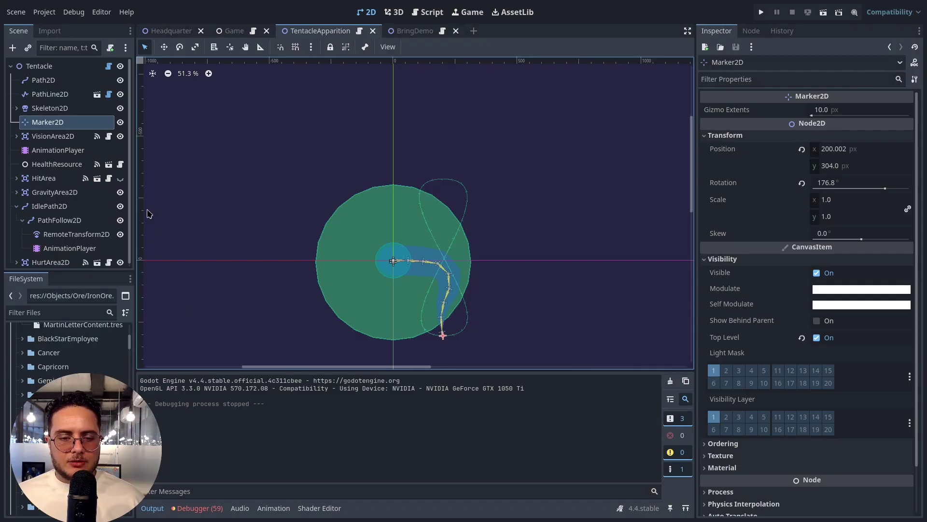
- Hide Skeleton2D, GravityArea2D, HurtArea2D and VisionArea2D on the canvas, then reselect the Marker2D target
{"action": "left_click", "coordinate": [120, 109]}
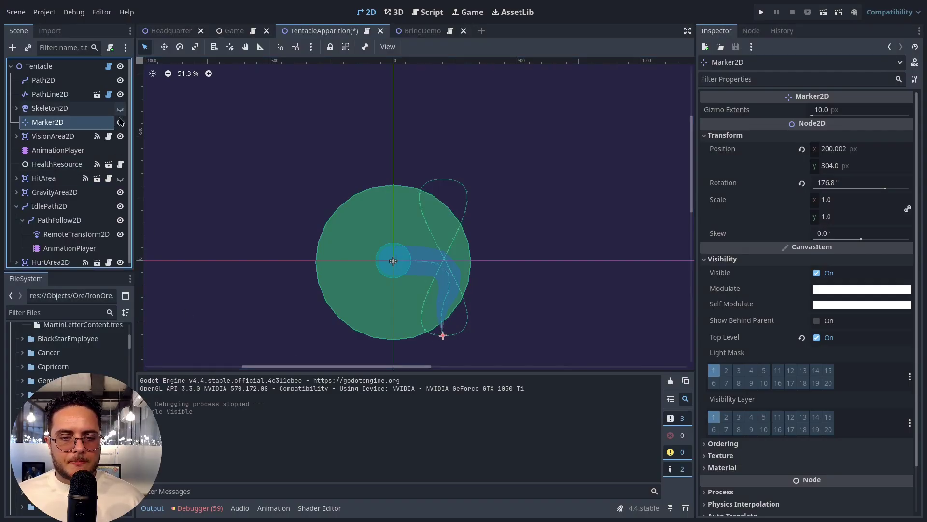
{"action": "left_click", "coordinate": [120, 192]}
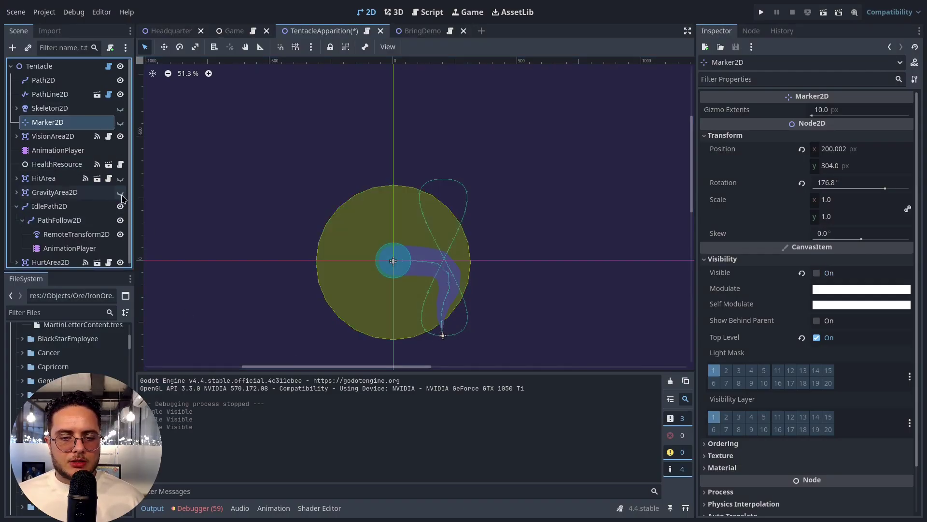
{"action": "scroll", "coordinate": [106, 218], "scroll_direction": "down", "scroll_amount": 1}
{"action": "left_click", "coordinate": [120, 260]}
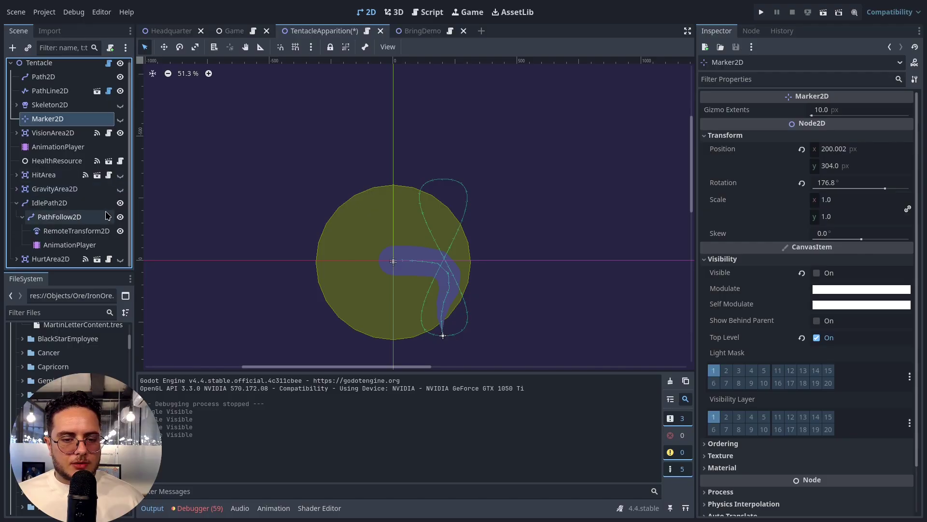
{"action": "scroll", "coordinate": [89, 204], "scroll_direction": "up", "scroll_amount": 1}
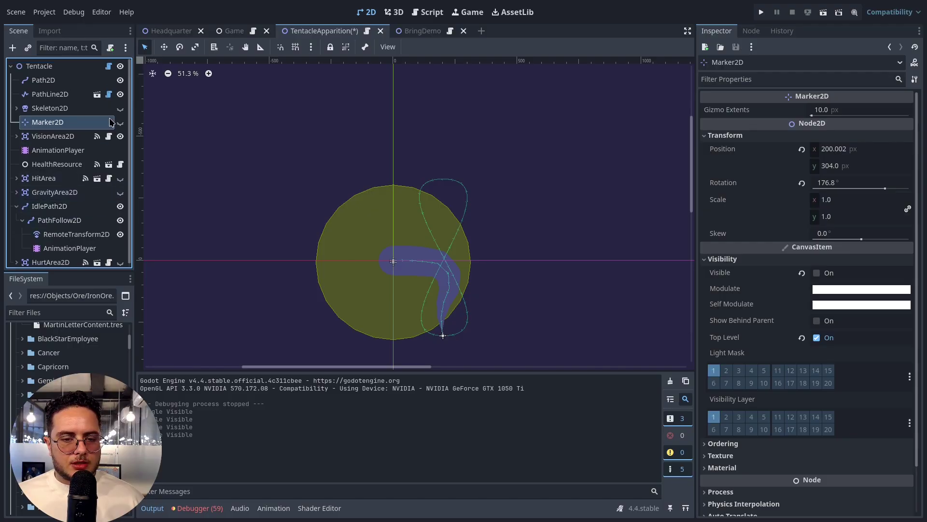
{"action": "left_click", "coordinate": [120, 136]}
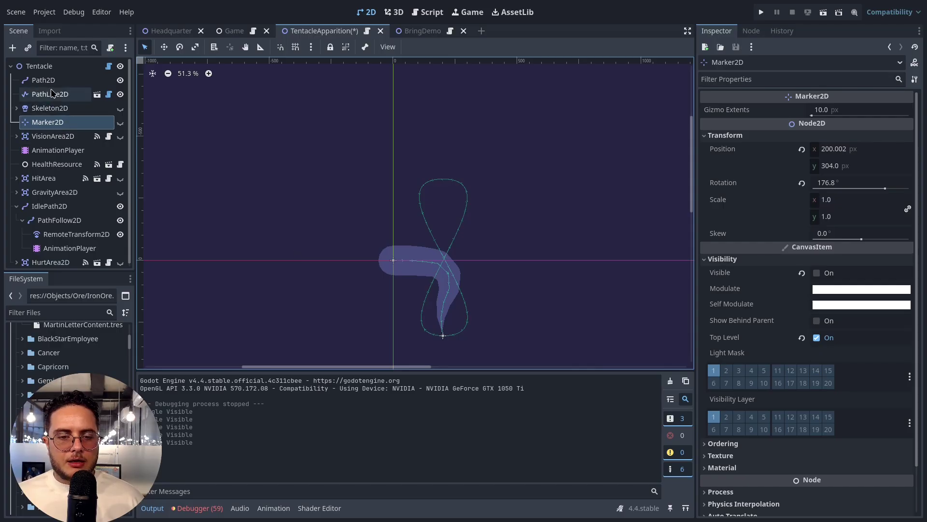
{"action": "left_click", "coordinate": [59, 139]}
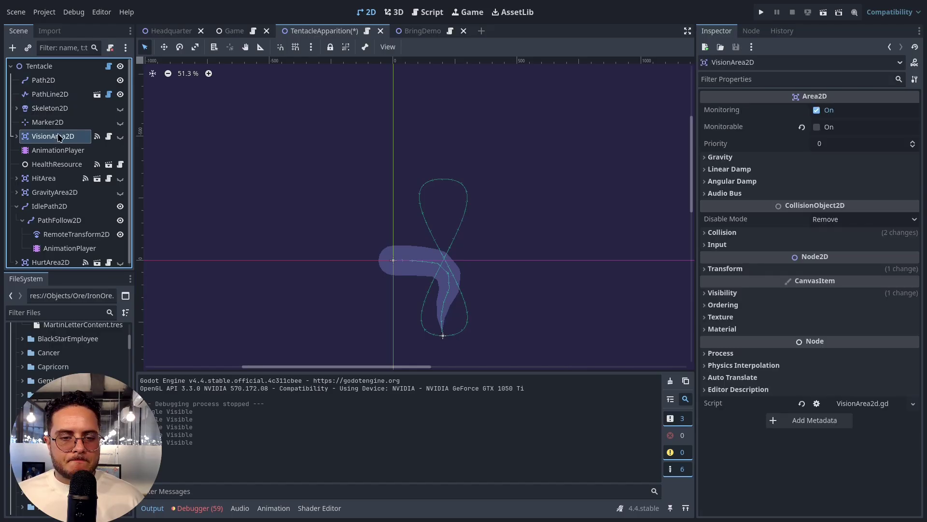
{"action": "left_click", "coordinate": [59, 123]}
- Show Marker2D again and drag it up-left to about (-192, -429) with the Move tool
{"action": "key", "text": "w"}
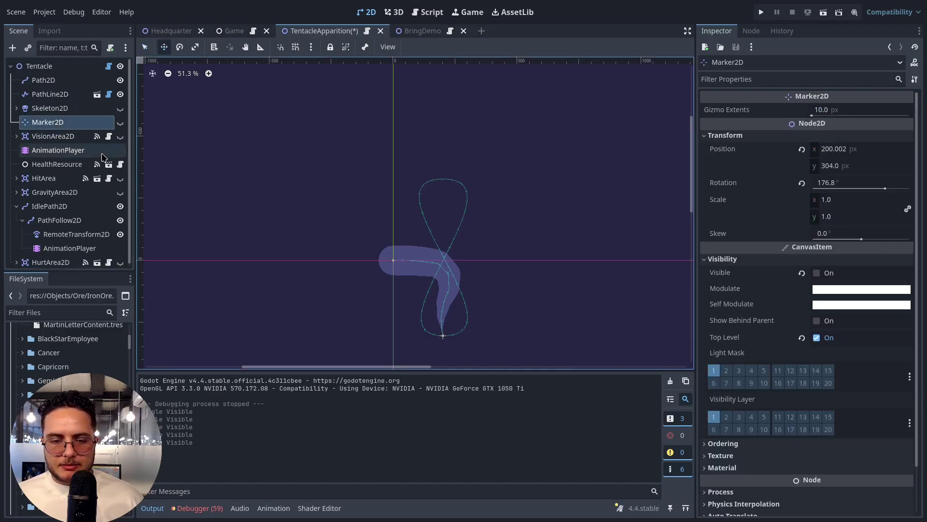
{"action": "left_click", "coordinate": [120, 122]}
{"action": "mouse_move", "coordinate": [410, 267]}
{"action": "left_mouse_down"}
{"action": "mouse_move", "coordinate": [541, 251]}
{"action": "mouse_move", "coordinate": [329, 155]}
{"action": "mouse_move", "coordinate": [258, 166]}
{"action": "mouse_move", "coordinate": [265, 251]}
{"action": "mouse_move", "coordinate": [245, 258]}
{"action": "mouse_move", "coordinate": [295, 195]}
{"action": "mouse_move", "coordinate": [268, 147]}
{"action": "mouse_move", "coordinate": [348, 165]}
{"action": "mouse_move", "coordinate": [305, 126]}
{"action": "mouse_move", "coordinate": [284, 159]}
{"action": "mouse_move", "coordinate": [294, 220]}
{"action": "mouse_move", "coordinate": [271, 182]}
{"action": "mouse_move", "coordinate": [344, 151]}
{"action": "mouse_move", "coordinate": [296, 124]}
{"action": "left_mouse_up"}
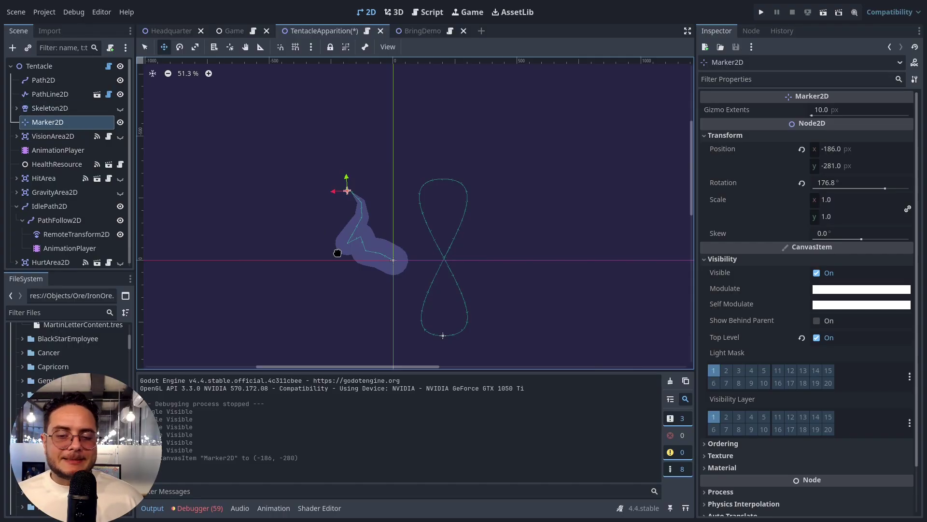
{"action": "left_click_drag", "start_coordinate": [340, 203], "coordinate": [341, 161]}
{"action": "left_click", "coordinate": [46, 82]}
{"action": "scroll", "coordinate": [331, 205], "scroll_direction": "up", "scroll_amount": 5}
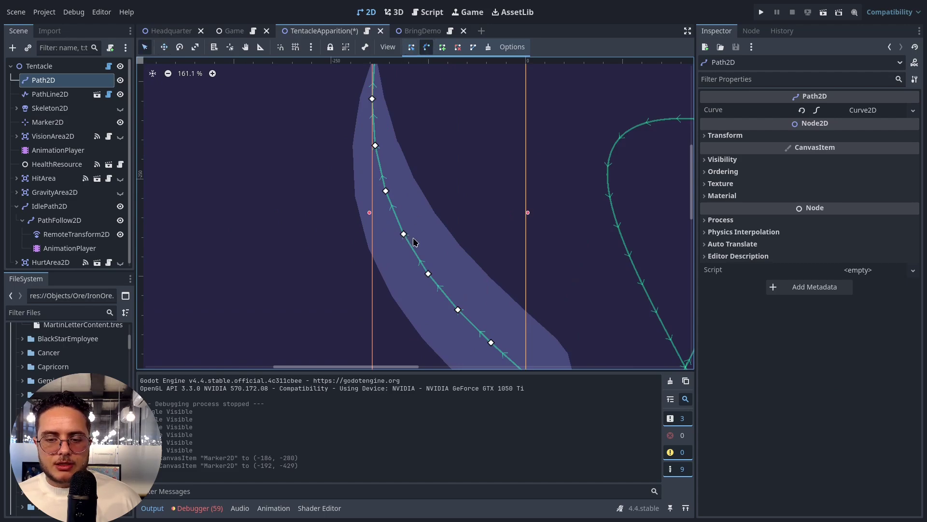
{"action": "left_click_drag", "start_coordinate": [406, 247], "coordinate": [368, 268]}
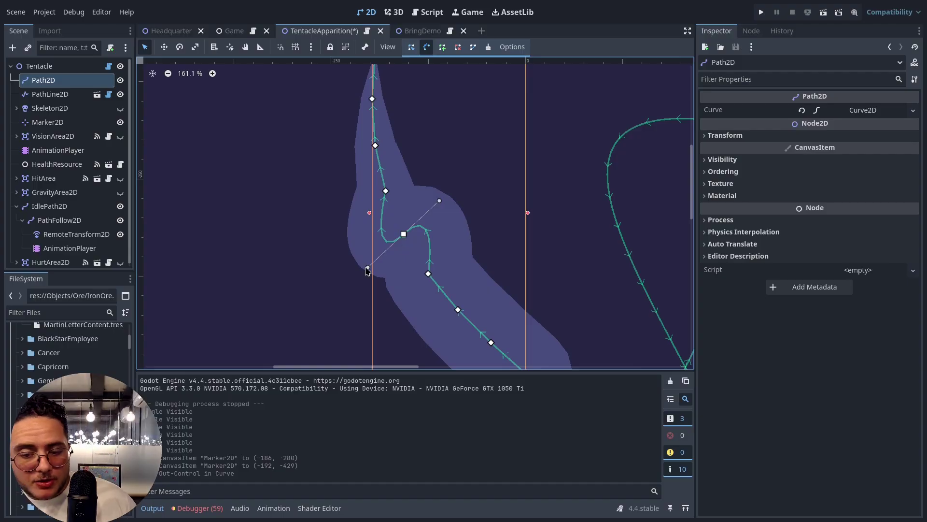
{"action": "left_click_drag", "start_coordinate": [366, 270], "coordinate": [394, 201]}
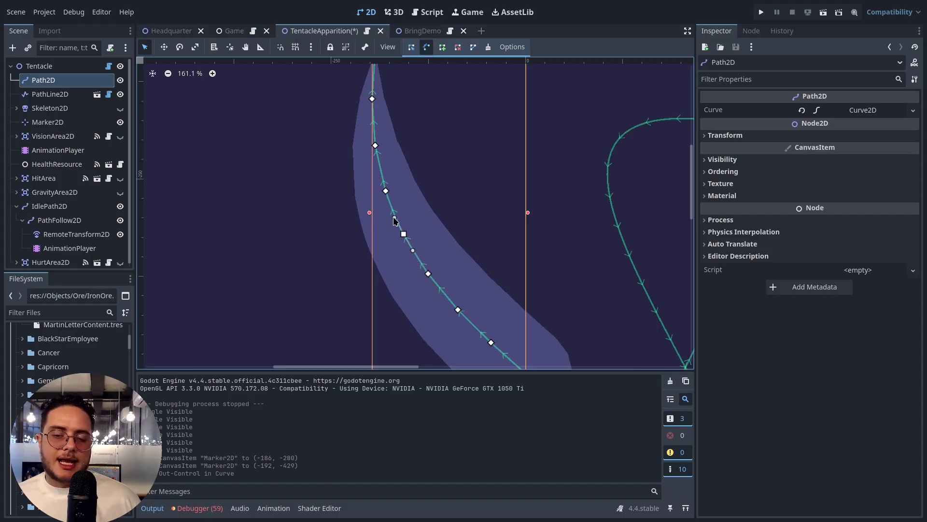
{"action": "left_click_drag", "start_coordinate": [386, 192], "coordinate": [387, 193]}
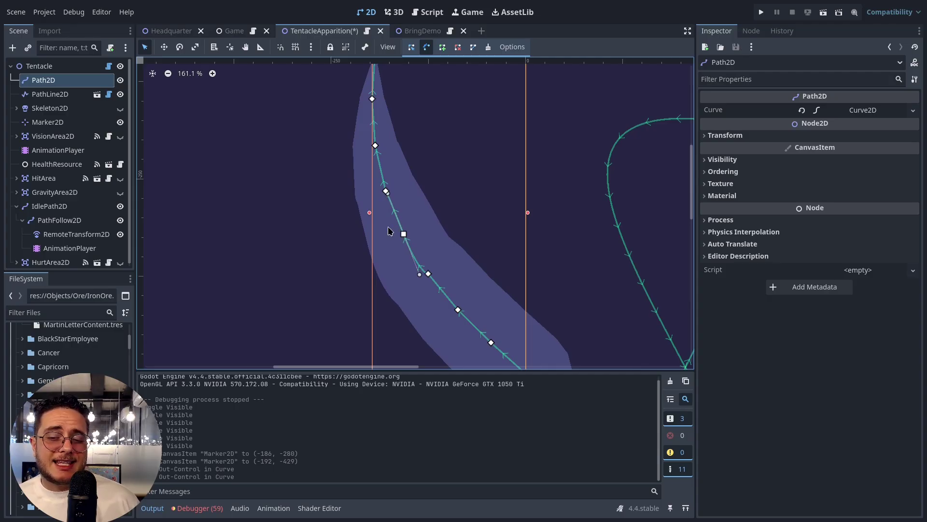
{"action": "key", "text": "ctrl+z"}
{"action": "key", "text": "ctrl+z"}
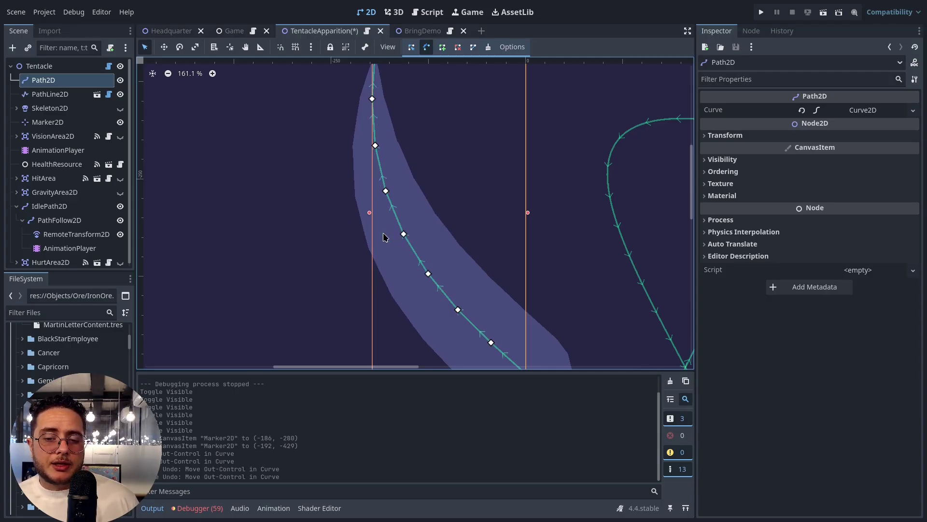